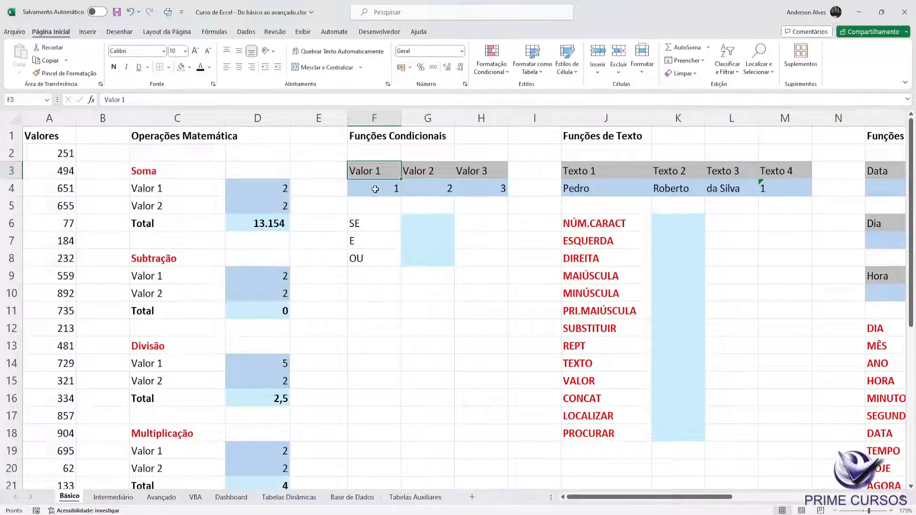
# Step: Enter the column headers Aluno in F11 and Nota in G11 below the conditional functions block
pyautogui.moveTo(421, 218); pyautogui.dragTo(422, 262)
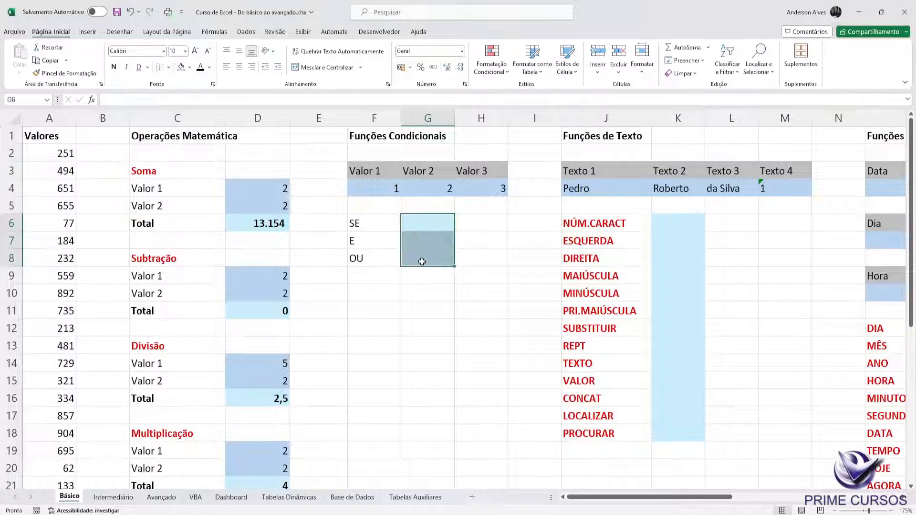
pyautogui.click(379, 311)
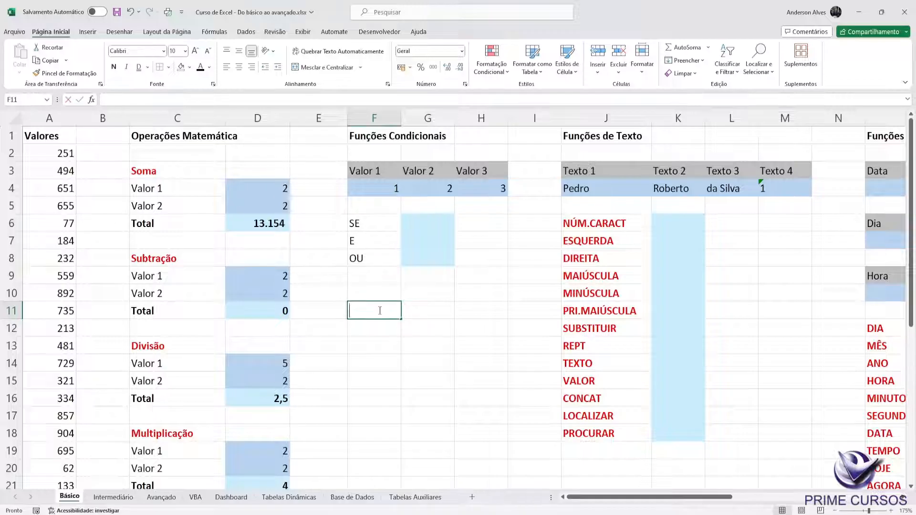
pyautogui.write('Aluno')
pyautogui.press('Return')
pyautogui.press('Up')
pyautogui.press('Right')
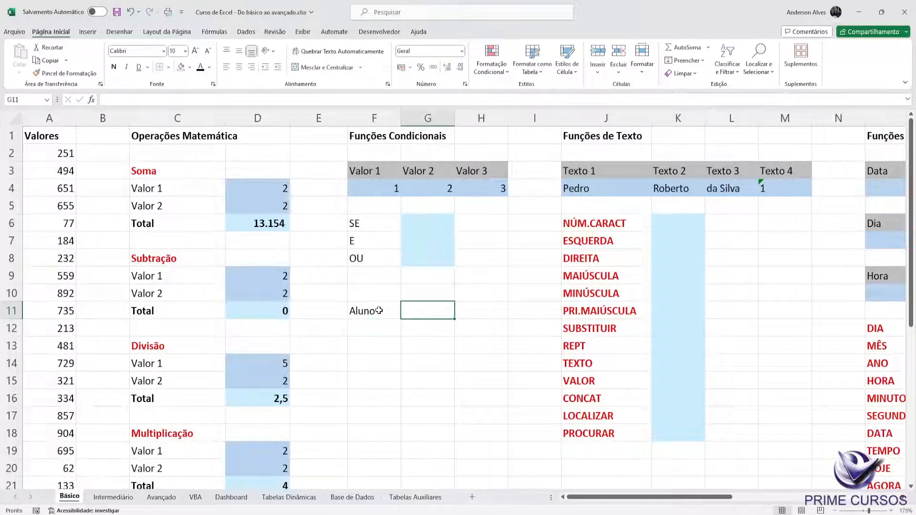
pyautogui.write('Nota')
pyautogui.click(379, 311)
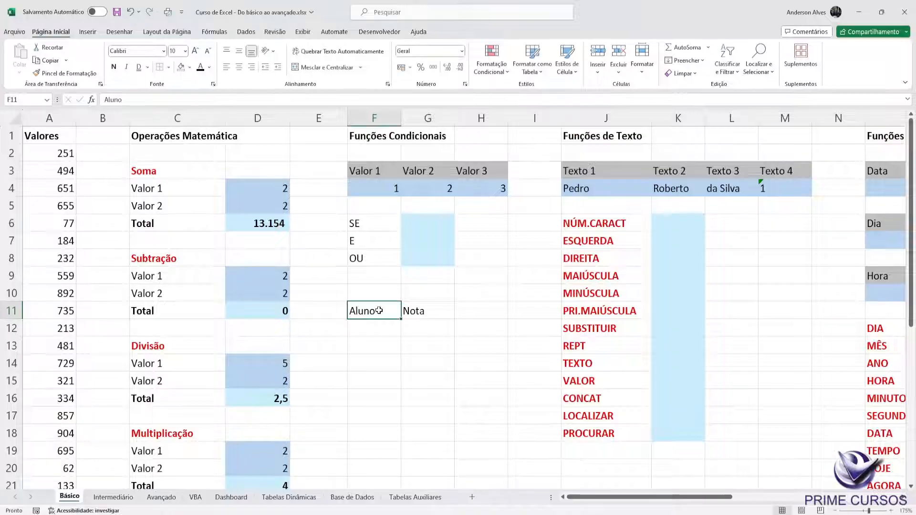
pyautogui.press('Right')
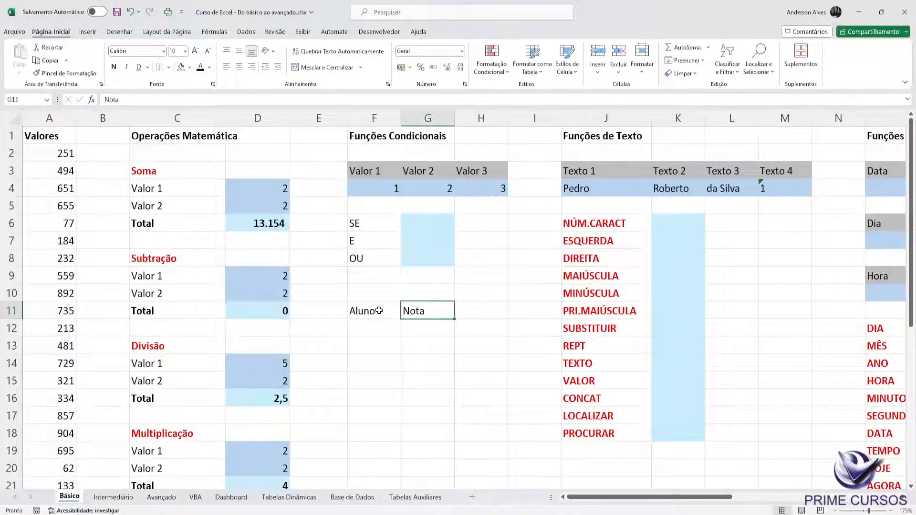
# Step: Fill in two students' first names in F12 and F13 under the Aluno header
pyautogui.press('Left')
pyautogui.press('Down')
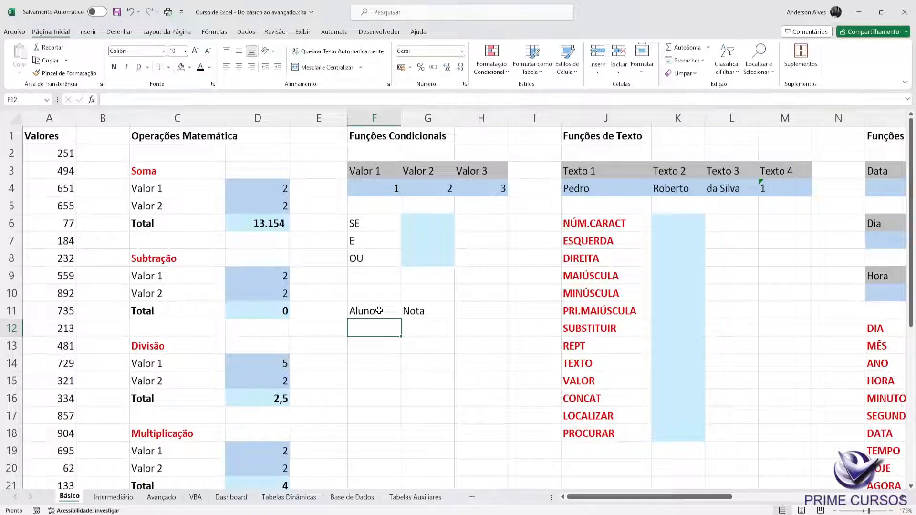
pyautogui.press('Up')
pyautogui.press('Down')
pyautogui.write('Ana')
pyautogui.press('Return')
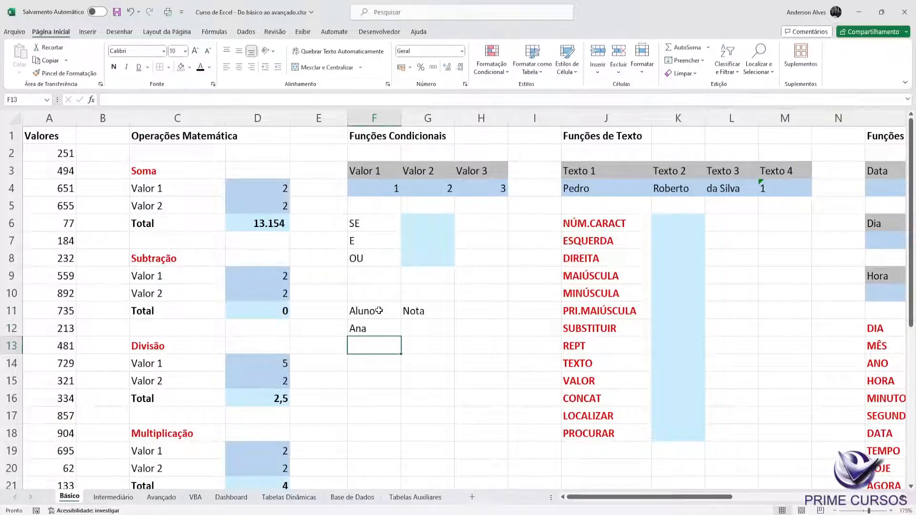
pyautogui.write('Anaderson')
pyautogui.press('Tab')
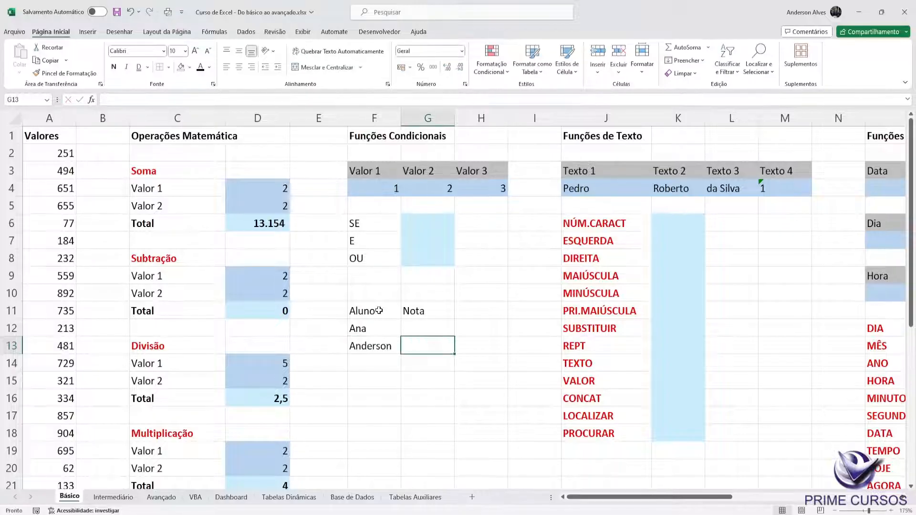
# Step: Enter the grades 8 in G12 and 5 in G13 under the Nota header
pyautogui.press('Up')
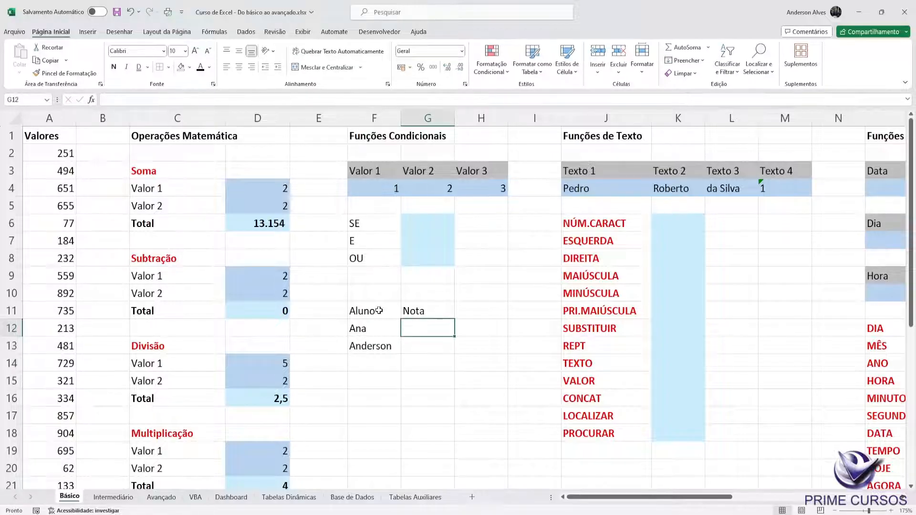
pyautogui.write('8')
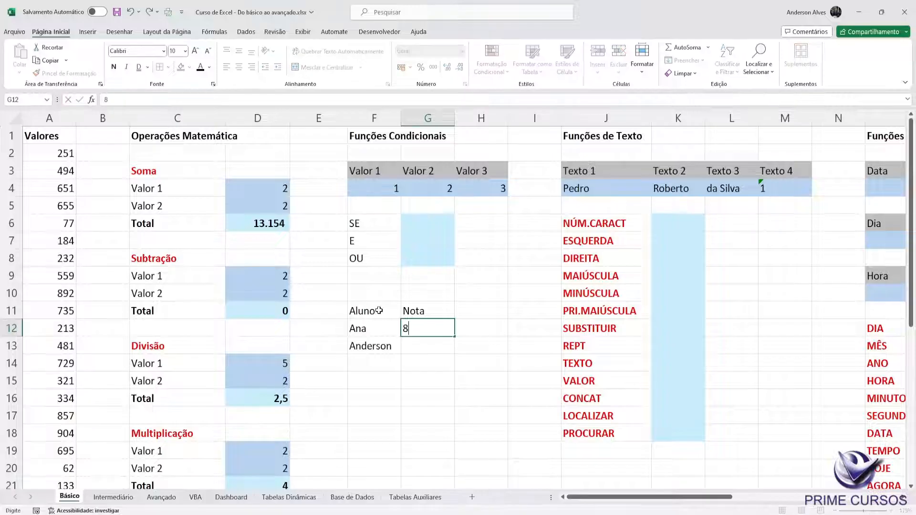
pyautogui.press('Return')
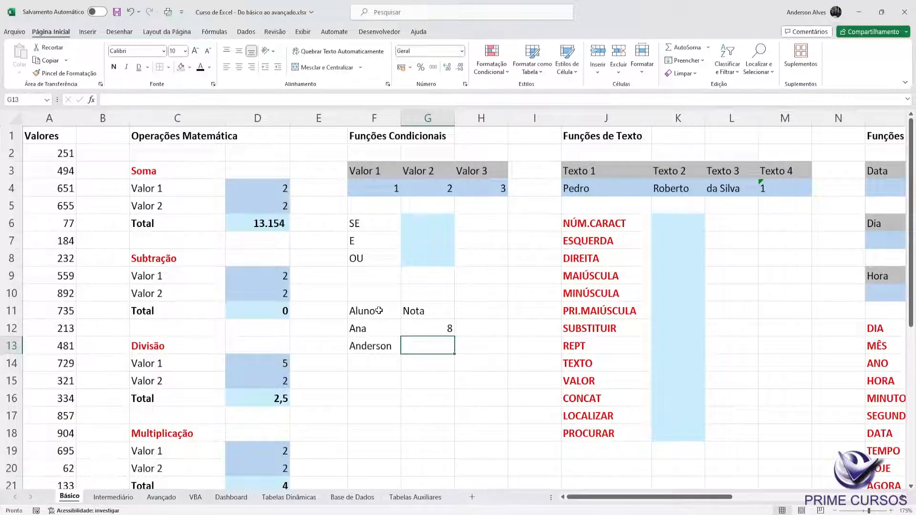
pyautogui.write('5')
pyautogui.press('Tab')
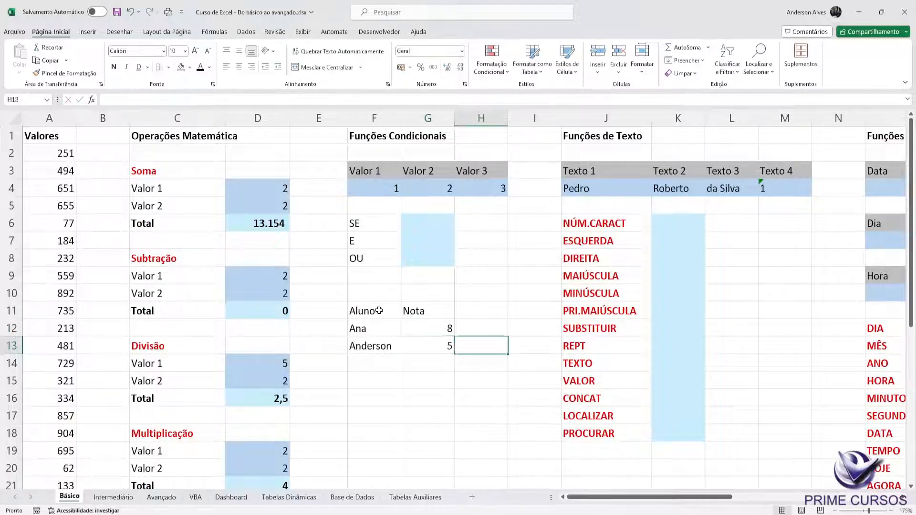
# Step: Add a third column header, Aprovado?, in H11 beside Nota
pyautogui.press('Up')
pyautogui.press('Up')
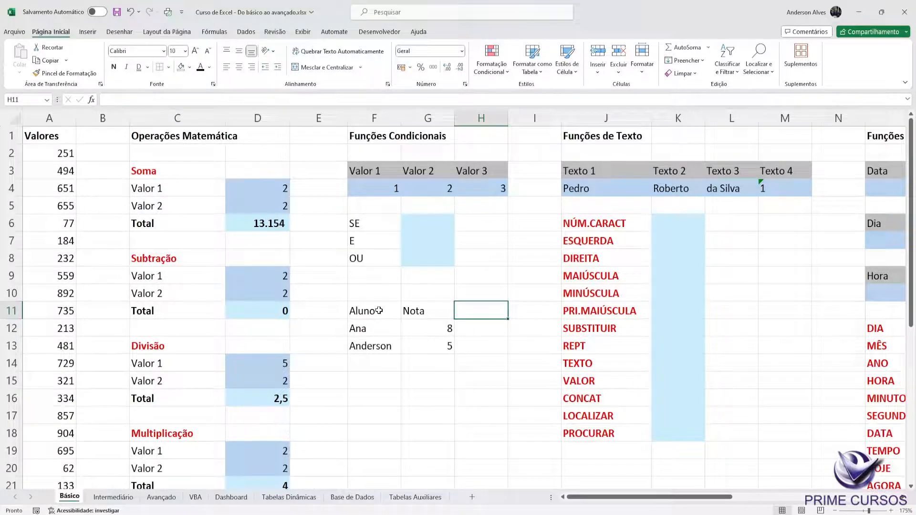
pyautogui.write('Apr')
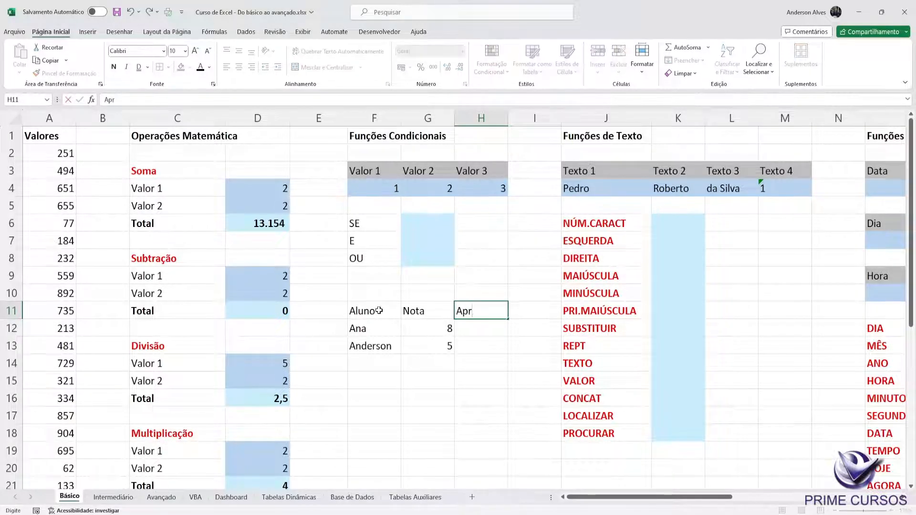
pyautogui.write('ovado?')
pyautogui.press('Return')
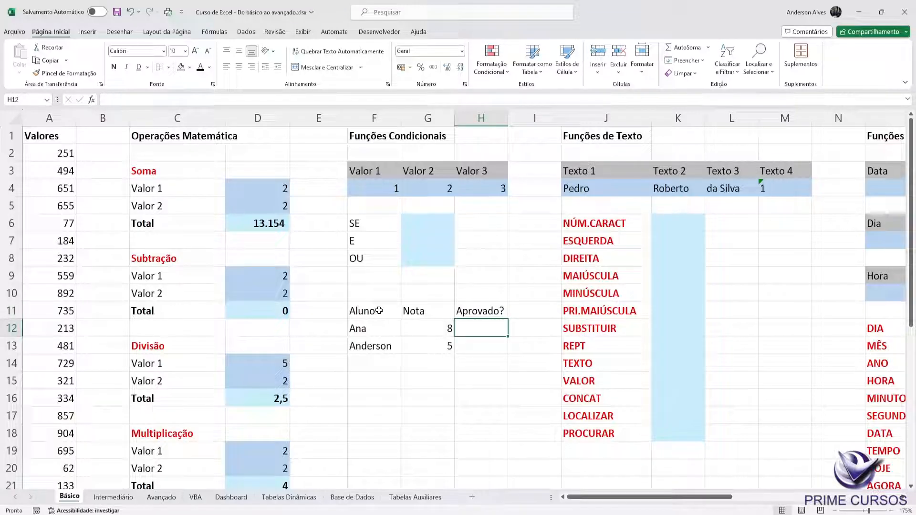
# Step: Write the passing criterion >= 7 as text in F10 above the Aluno header
pyautogui.press('Left')
pyautogui.press('Left')
pyautogui.press('Up')
pyautogui.press('Up')
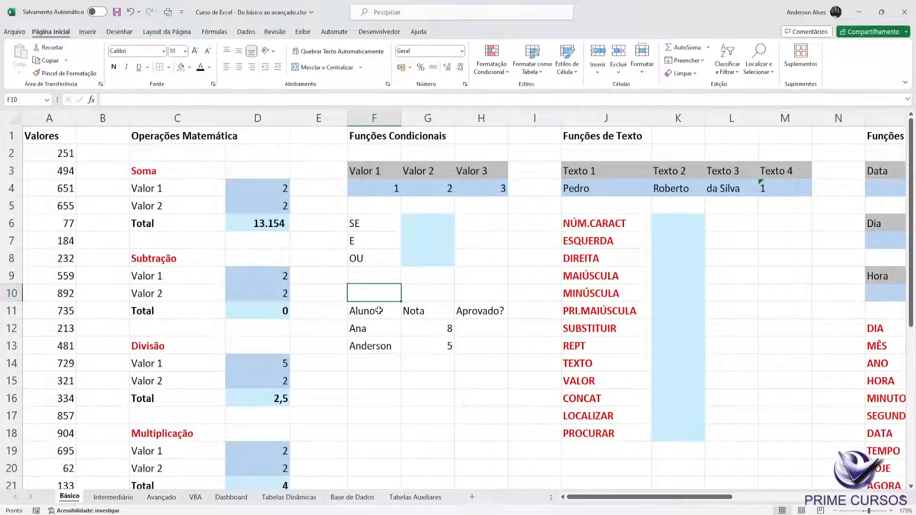
pyautogui.write("'>")
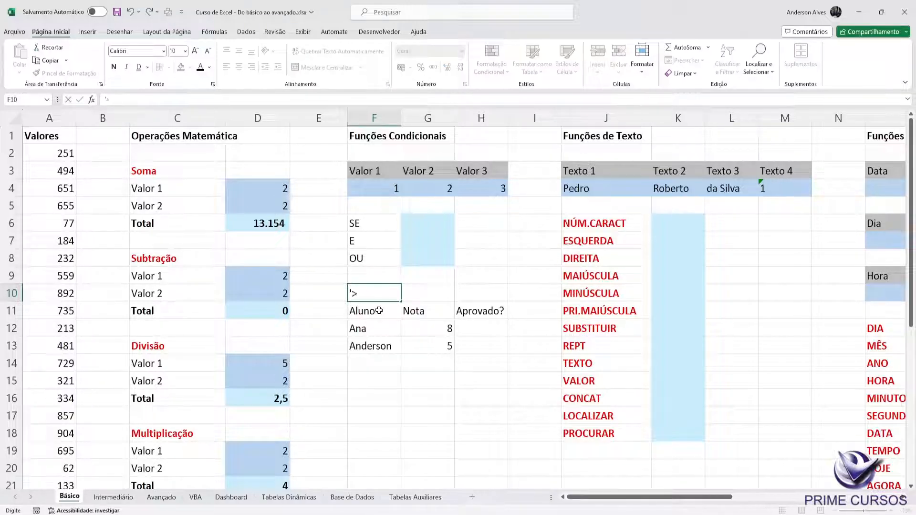
pyautogui.write('= 7')
pyautogui.press('Return')
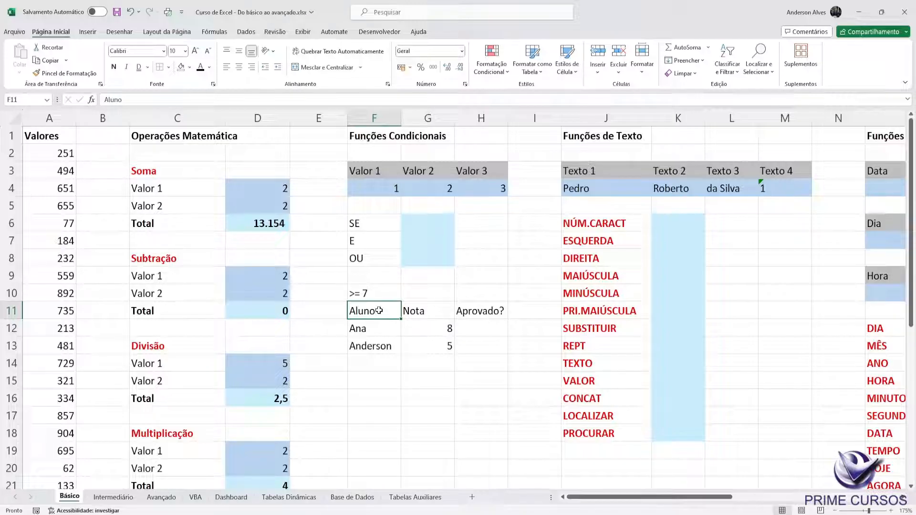
# Step: Fill the Aprovado? column by hand with Sim in H12 and Não in H13
pyautogui.click(476, 333)
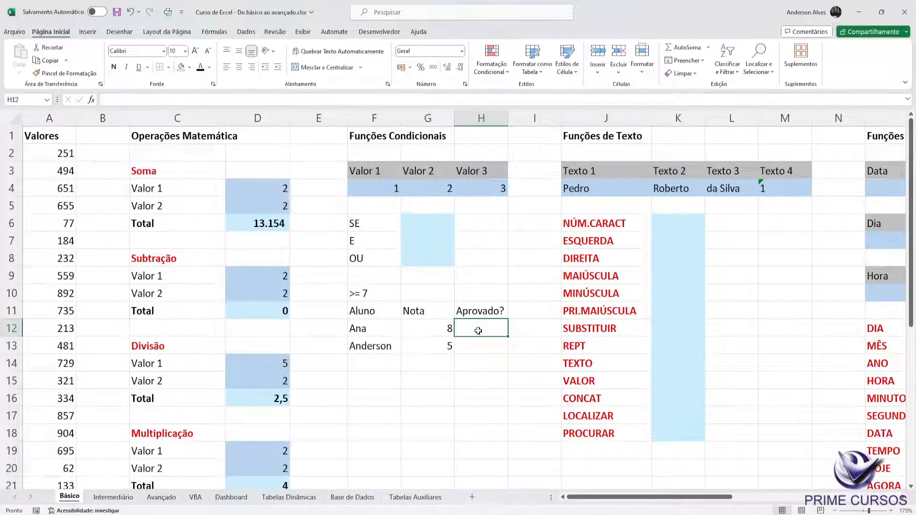
pyautogui.click(437, 326)
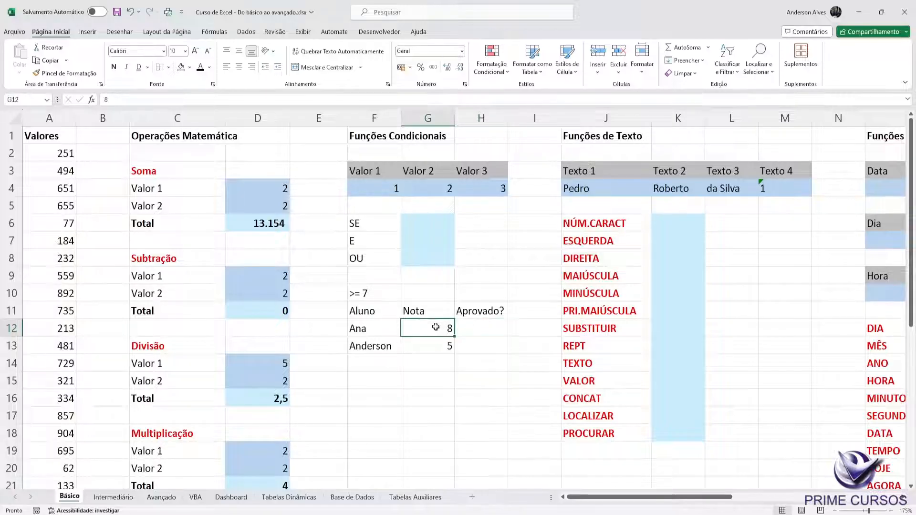
pyautogui.click(474, 333)
pyautogui.write('Sim')
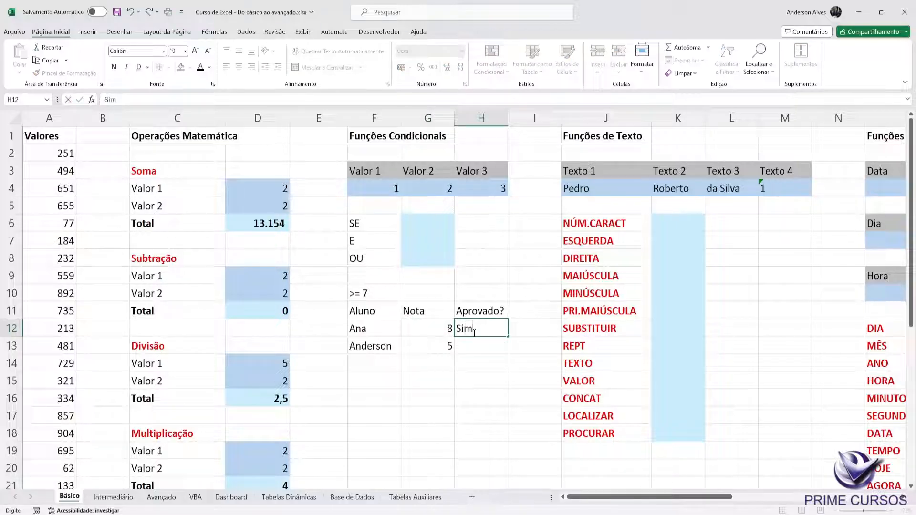
pyautogui.press('Return')
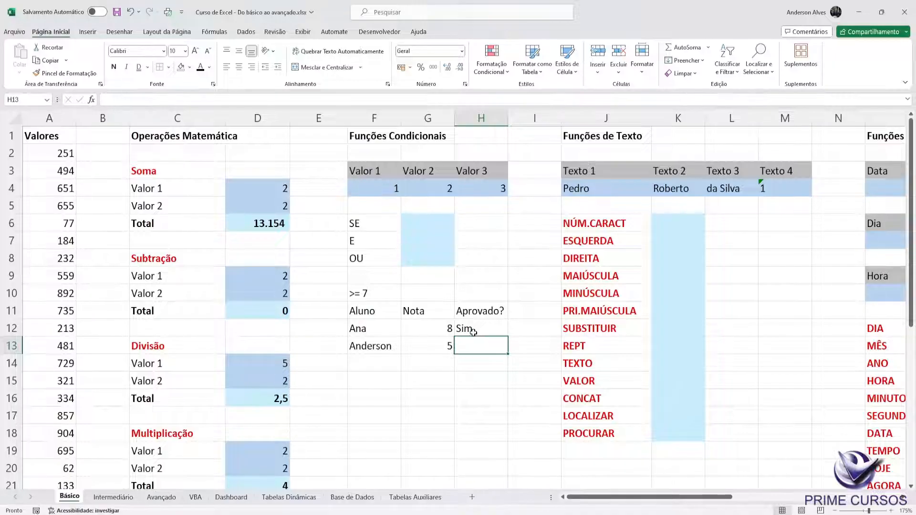
pyautogui.write('Não')
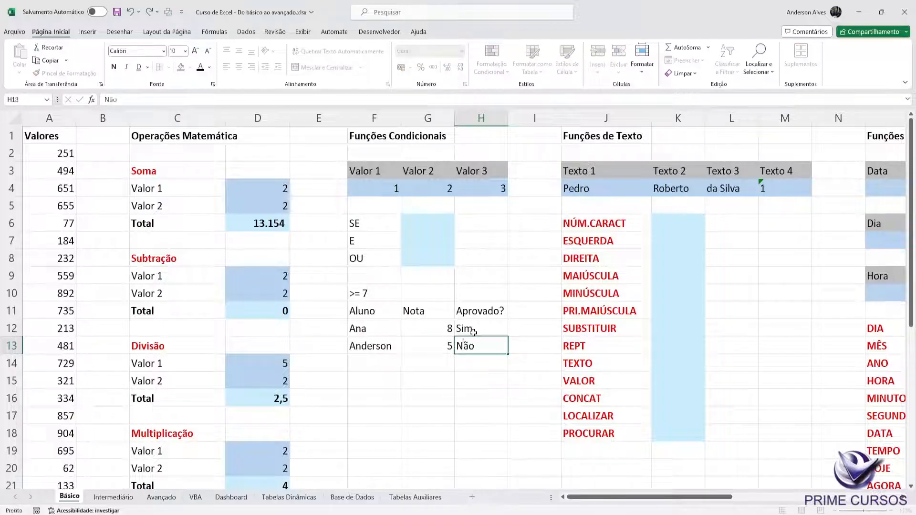
pyautogui.press('Return')
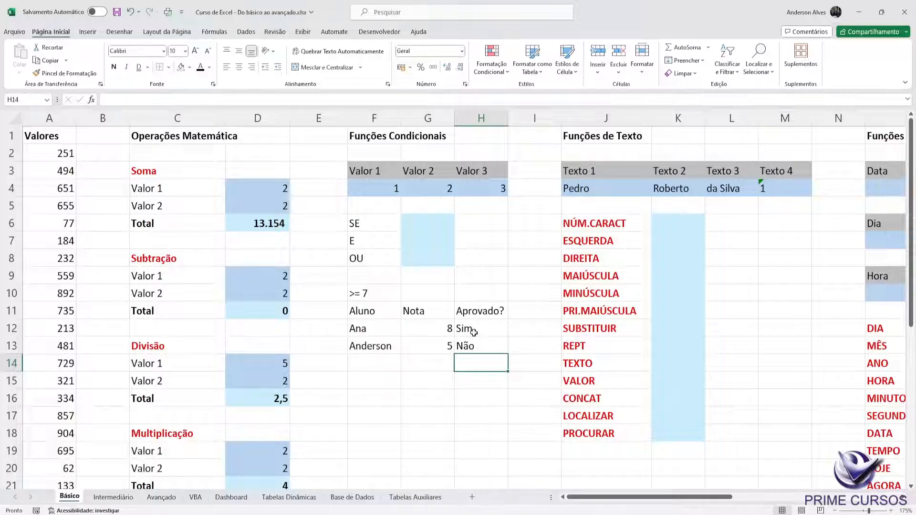
# Step: Clear the manually entered answers from H12:H13
pyautogui.click(477, 344)
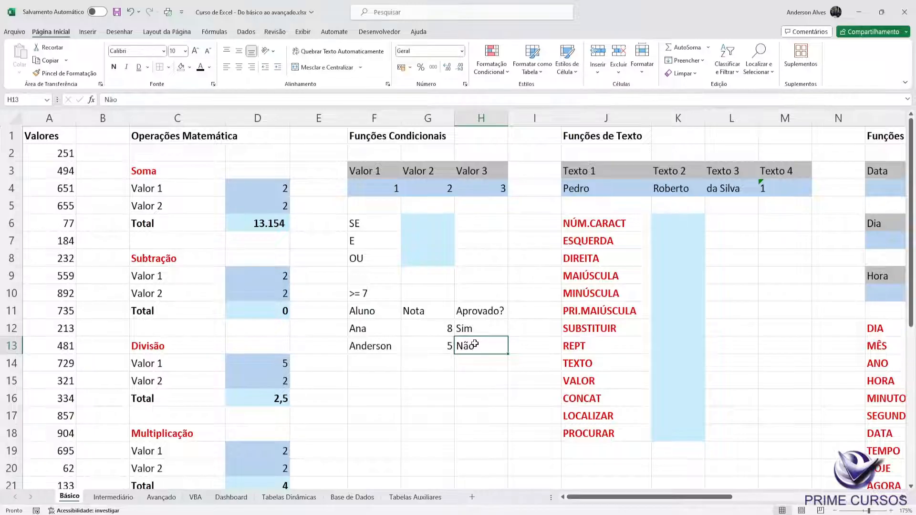
pyautogui.press('Up')
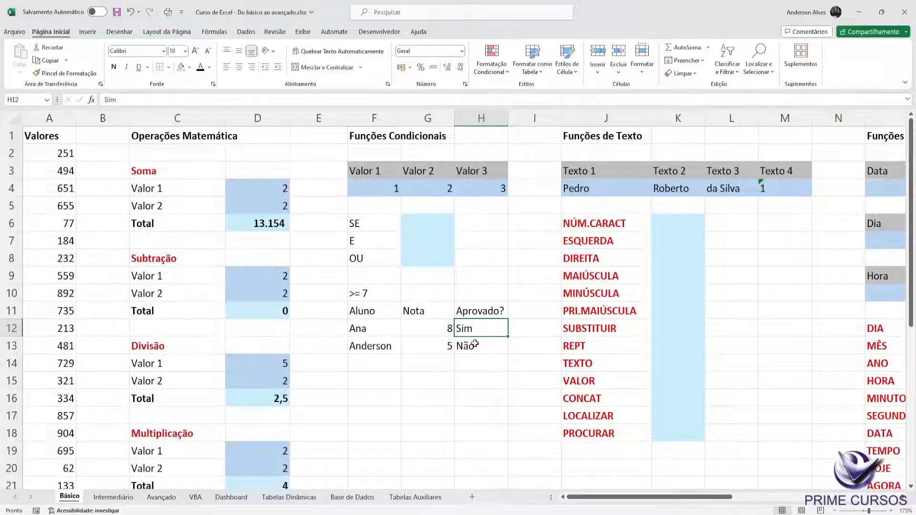
pyautogui.hotkey('shift', 'Down')
pyautogui.press('Delete')
pyautogui.press('Up')
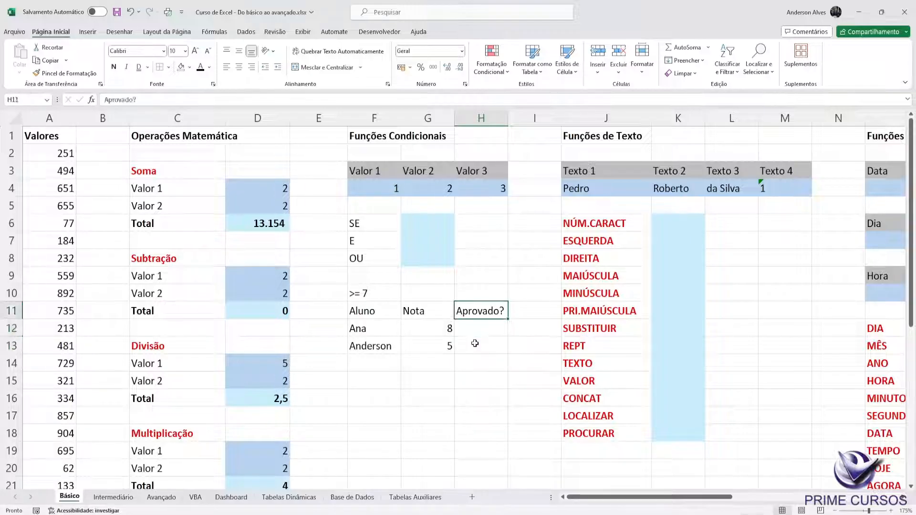
# Step: Start an SE formula in H12 with the grade in G12 as the value for its logical test
pyautogui.press('Down')
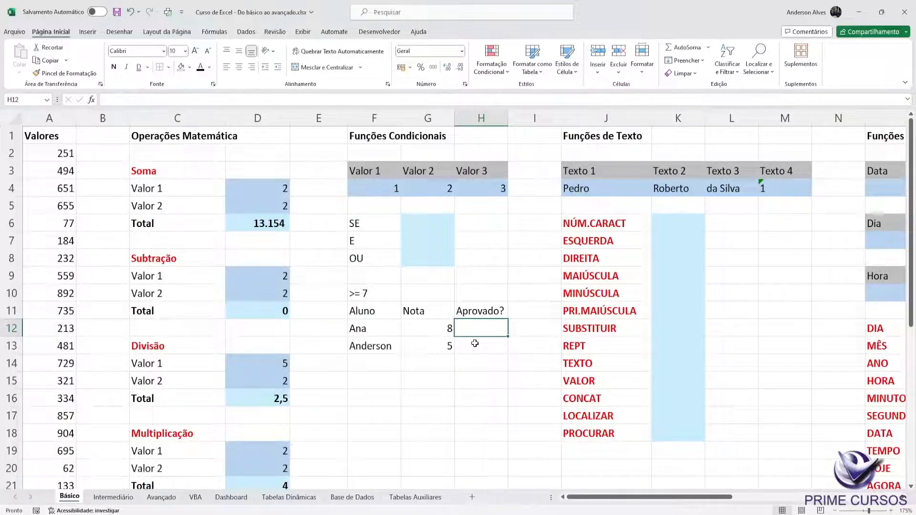
pyautogui.write('=se')
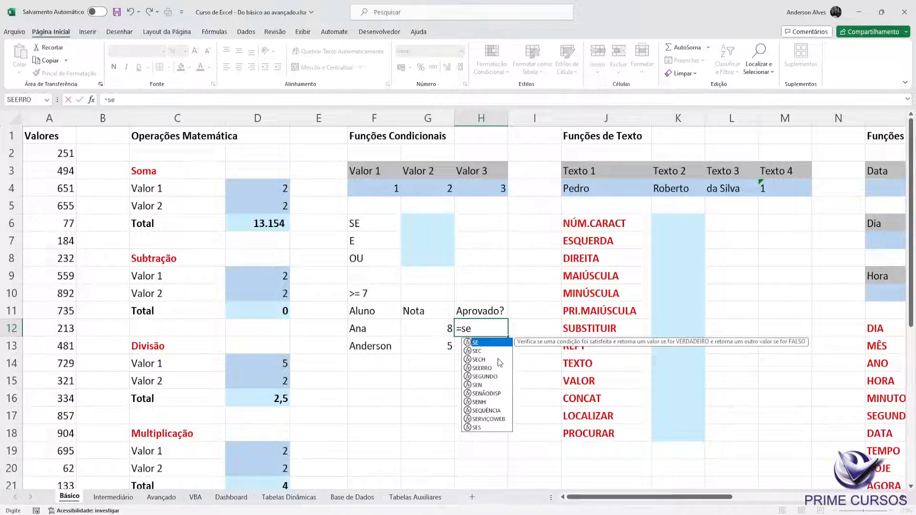
pyautogui.press('Tab')
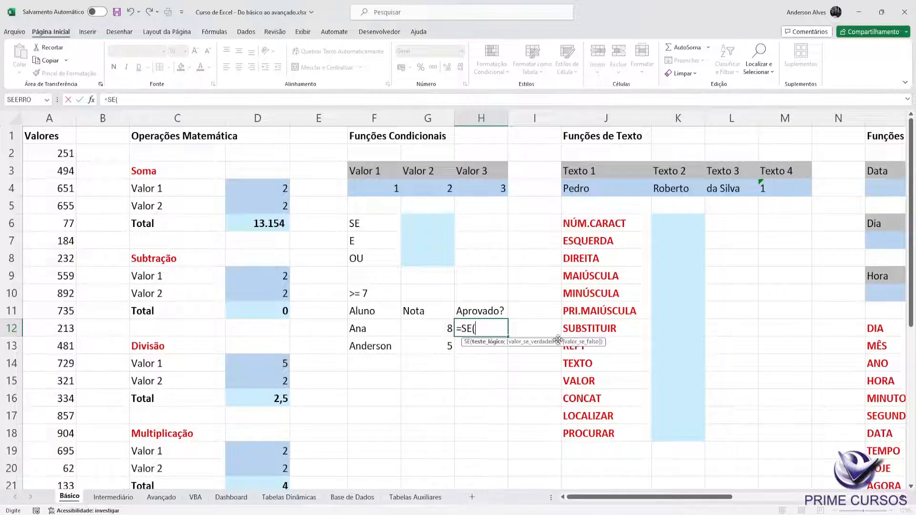
pyautogui.click(432, 328)
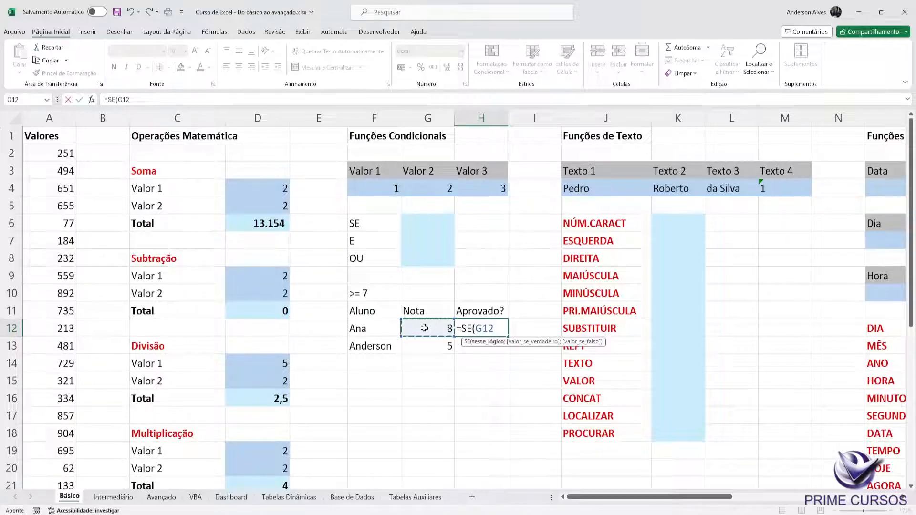
# Step: Try out the comparison operators >, <, <>, = and <= after G12 in the SE formula's logical test
pyautogui.write('>')
pyautogui.press('BackSpace')
pyautogui.write('<>')
pyautogui.press('BackSpace')
pyautogui.press('BackSpace')
pyautogui.write('=')
pyautogui.press('BackSpace')
pyautogui.write('>')
pyautogui.press('BackSpace')
pyautogui.write('<')
pyautogui.press('BackSpace')
pyautogui.write('<>')
pyautogui.press('BackSpace')
pyautogui.press('BackSpace')
pyautogui.write('=')
pyautogui.press('BackSpace')
pyautogui.write('>')
pyautogui.press('BackSpace')
pyautogui.write('<=')
pyautogui.press('BackSpace')
pyautogui.press('BackSpace')
# Step: Complete the logical test of the SE formula in H12 as G12>=7
pyautogui.write('>=7')
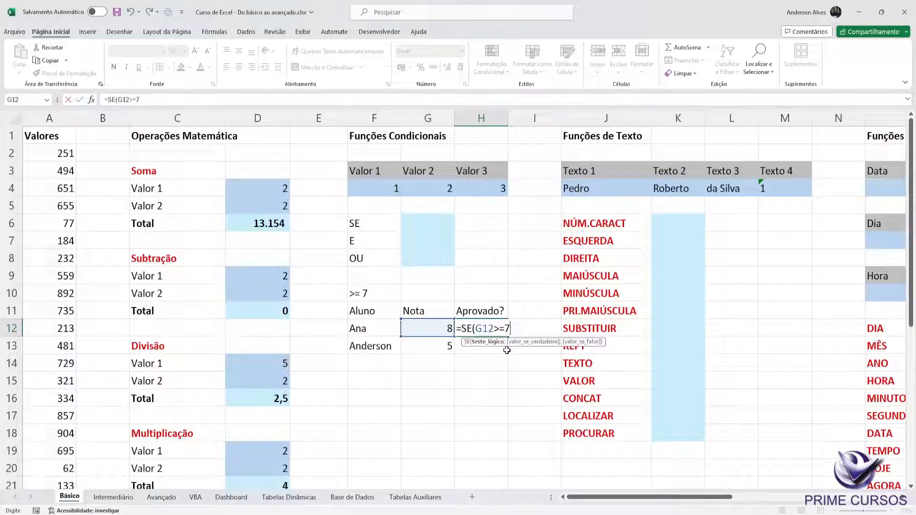
pyautogui.write(';')
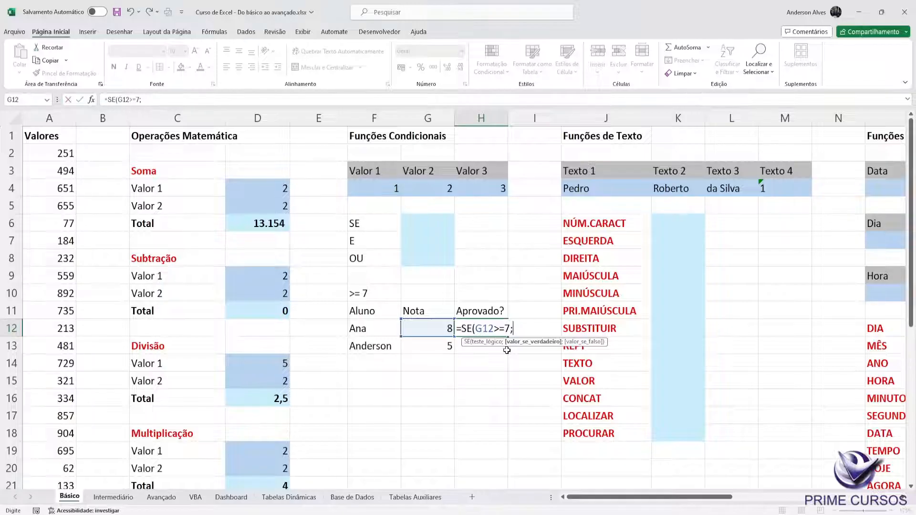
pyautogui.press('BackSpace')
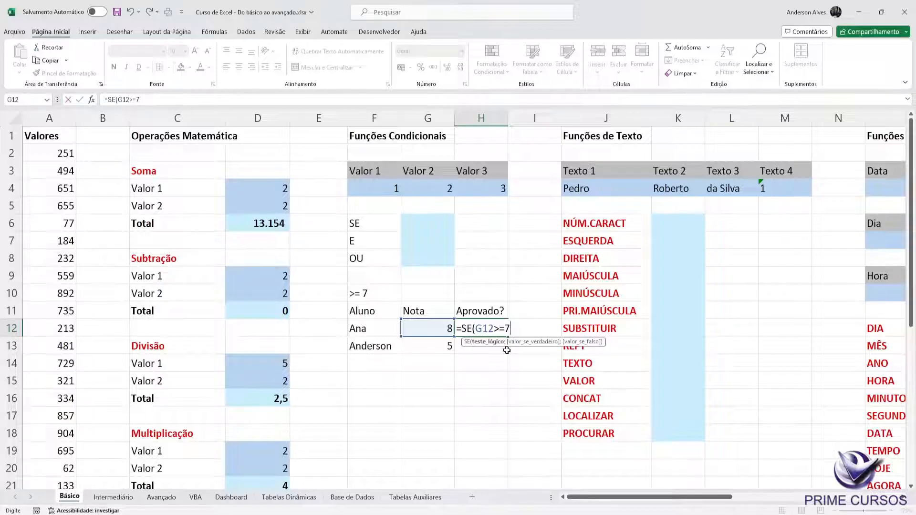
# Step: Try entering the SE formula in H12 with only its logical test, and with an empty true argument as =SE(G12>=7;)
pyautogui.write(')')
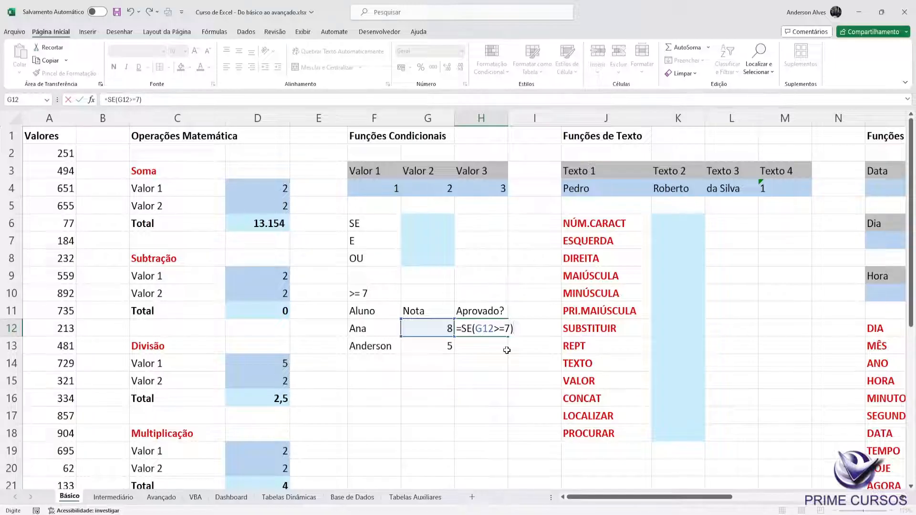
pyautogui.press('Return')
pyautogui.press('Return')
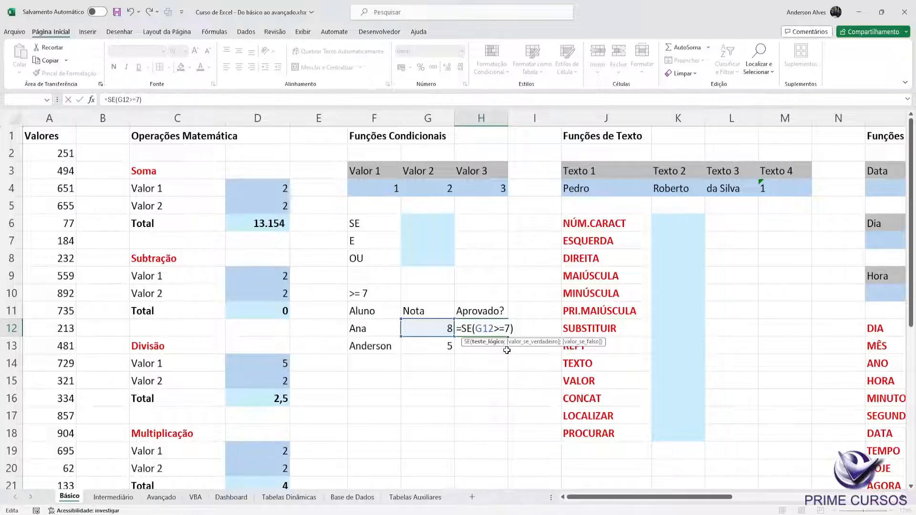
pyautogui.write(';')
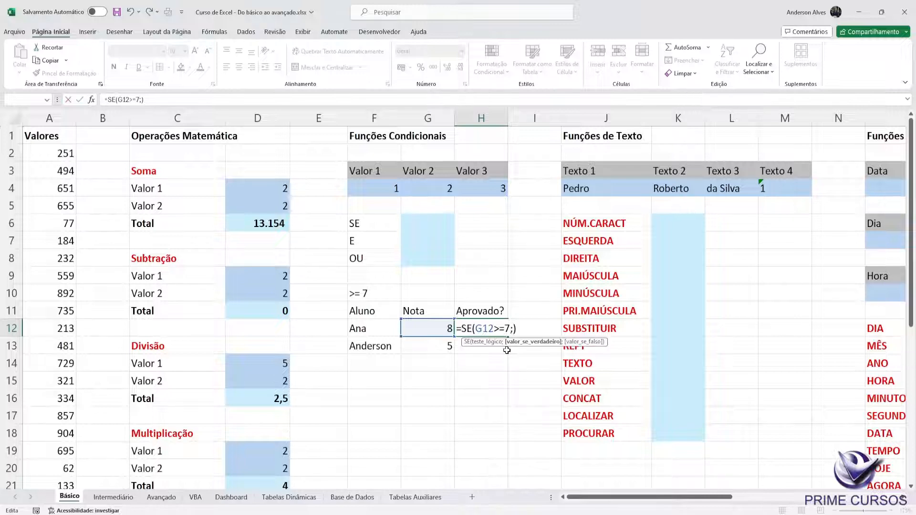
pyautogui.press('Return')
pyautogui.press('Up')
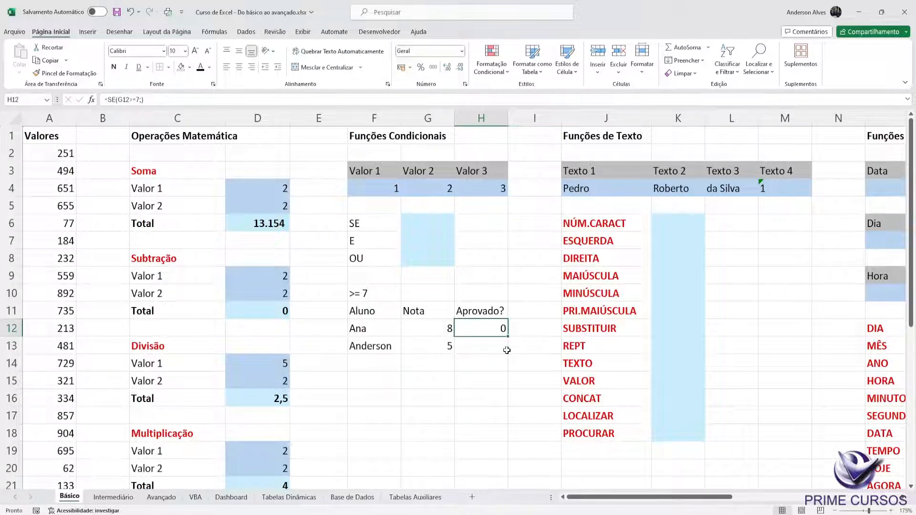
# Step: Add an empty false argument to the formula in H12, making it =SE(G12>=7;;)
pyautogui.press('F2')
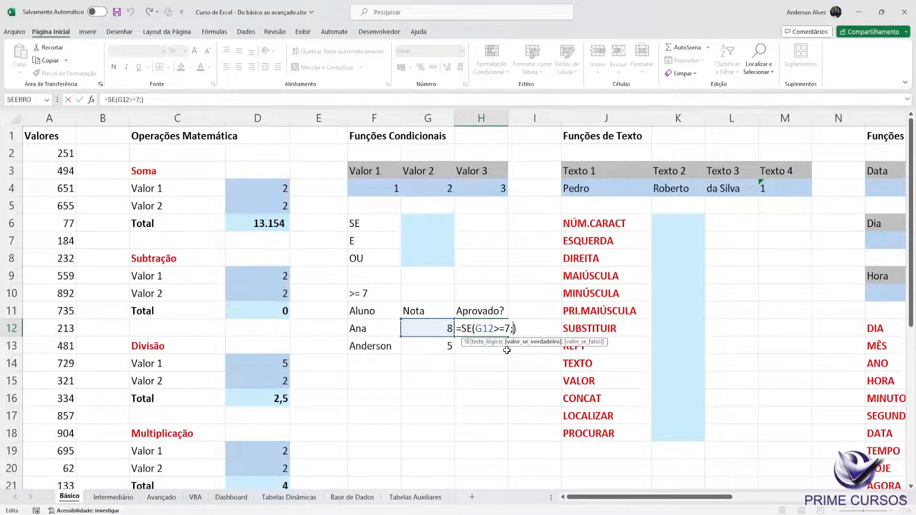
pyautogui.write(';')
pyautogui.press('Return')
pyautogui.press('Up')
pyautogui.press('F2')
pyautogui.press('Escape')
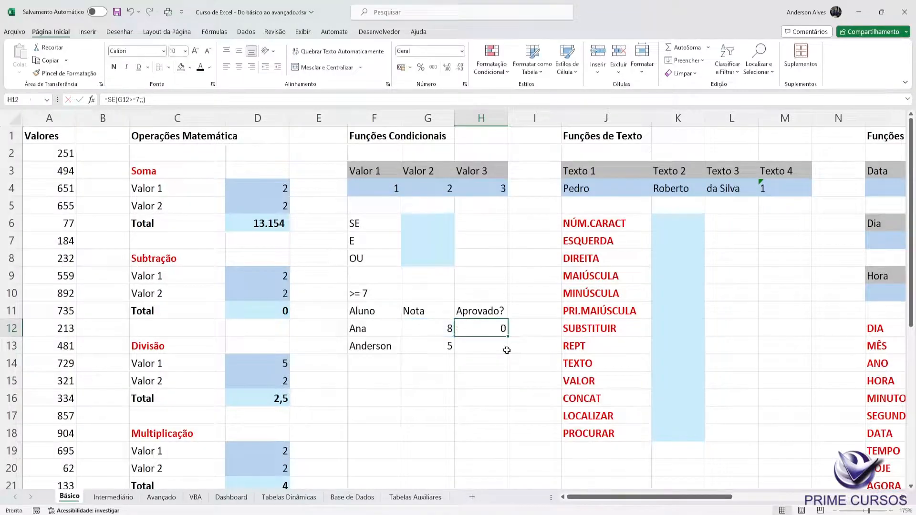
# Step: Copy the SE formula from H12 into H13 as a trial and clear H13 again
pyautogui.hotkey('ctrl', 'c')
pyautogui.press('Down')
pyautogui.hotkey('ctrl', 'v')
pyautogui.press('Escape')
pyautogui.press('F2')
pyautogui.press('Return')
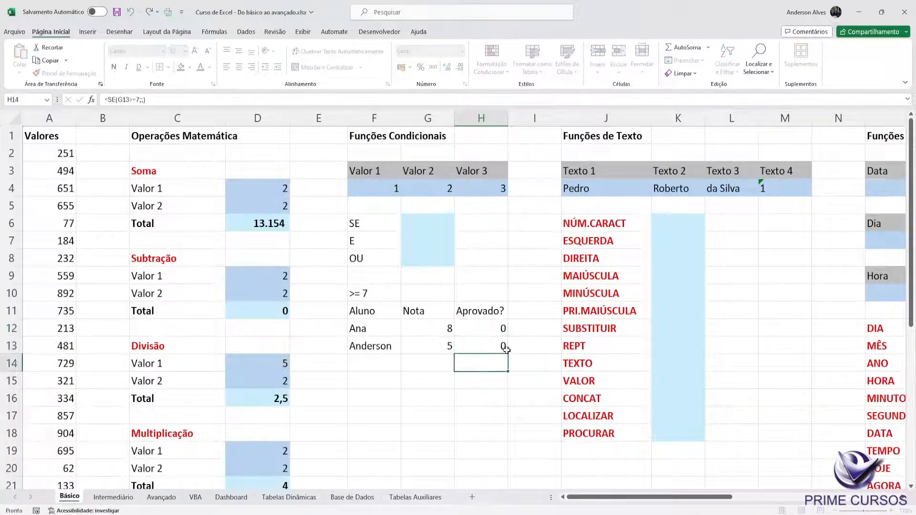
pyautogui.press('Up')
pyautogui.press('Delete')
# Step: Remove both empty arguments from the formula in H12, reducing it to =SE(G12>=7)
pyautogui.press('Up')
pyautogui.press('F2')
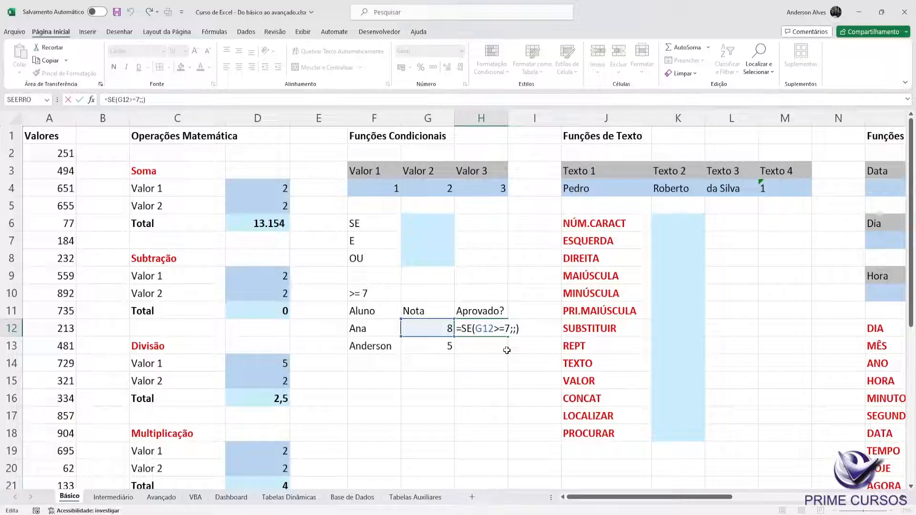
pyautogui.press('BackSpace')
pyautogui.press('BackSpace')
pyautogui.press('Return')
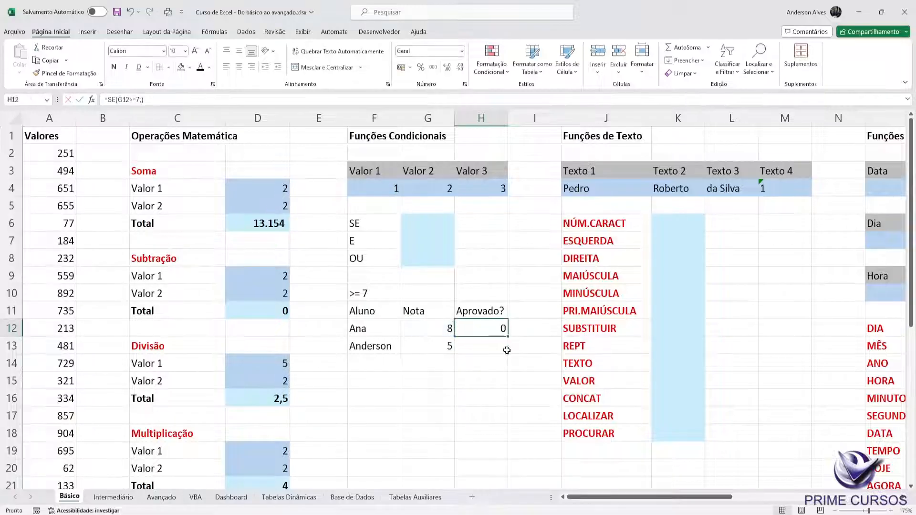
pyautogui.press('Up')
pyautogui.press('F2')
pyautogui.press('BackSpace')
pyautogui.press('BackSpace')
pyautogui.write(')')
pyautogui.press('Return')
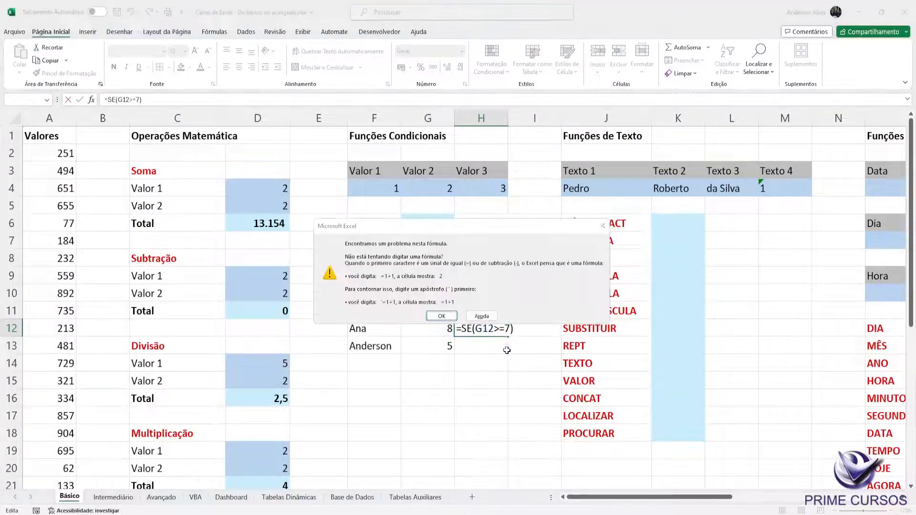
pyautogui.press('Return')
pyautogui.press('Right')
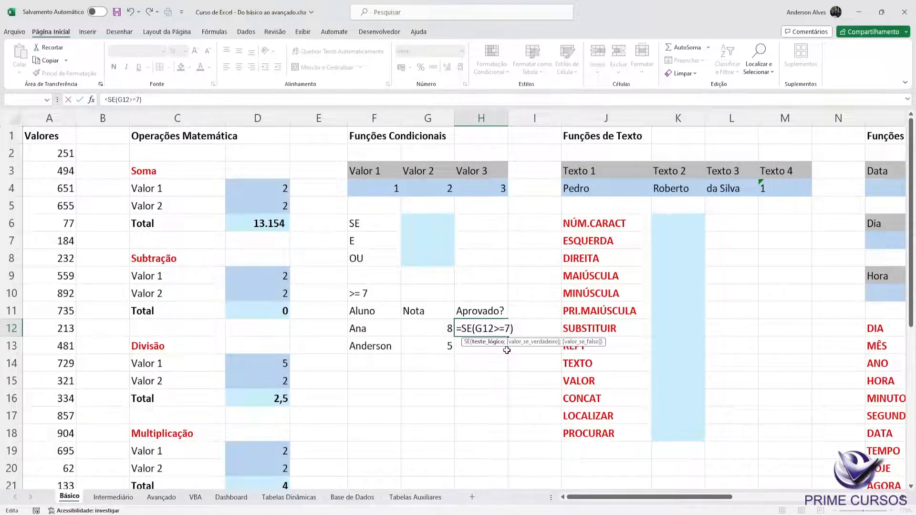
# Step: Add Sim without quotation marks as the value if true in H12's SE formula and enter it
pyautogui.write(';SIm')
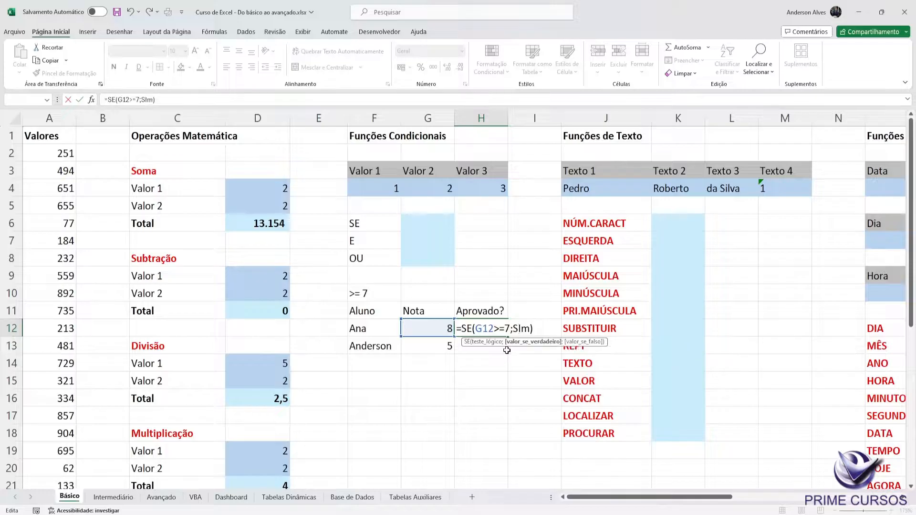
pyautogui.write('im')
pyautogui.press('Return')
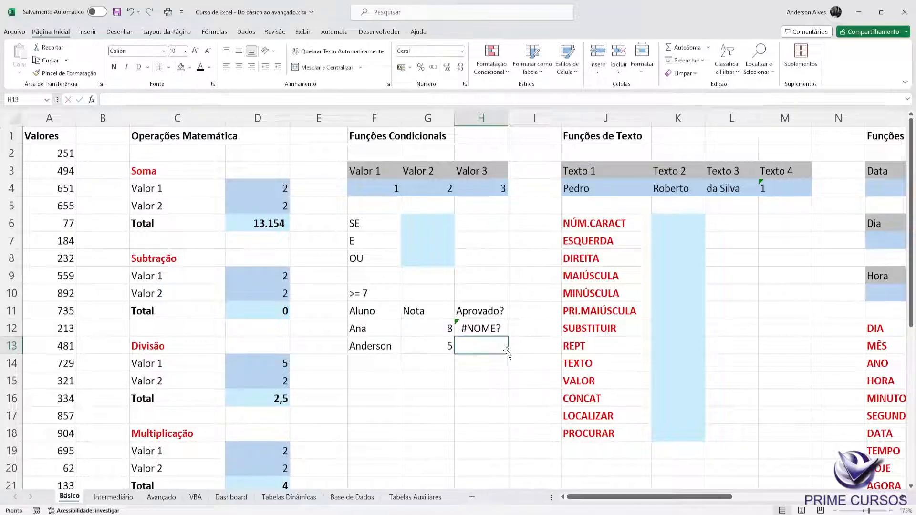
# Step: Put Sim in quotation marks in H12's formula and add "Não" as the value if false, giving =SE(G12>=7;"Sim";"Não")
pyautogui.press('Up')
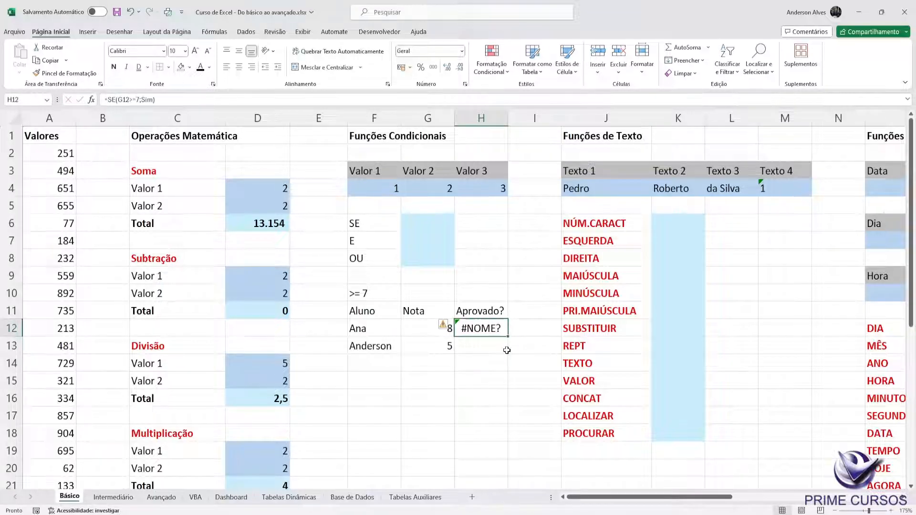
pyautogui.press('F2')
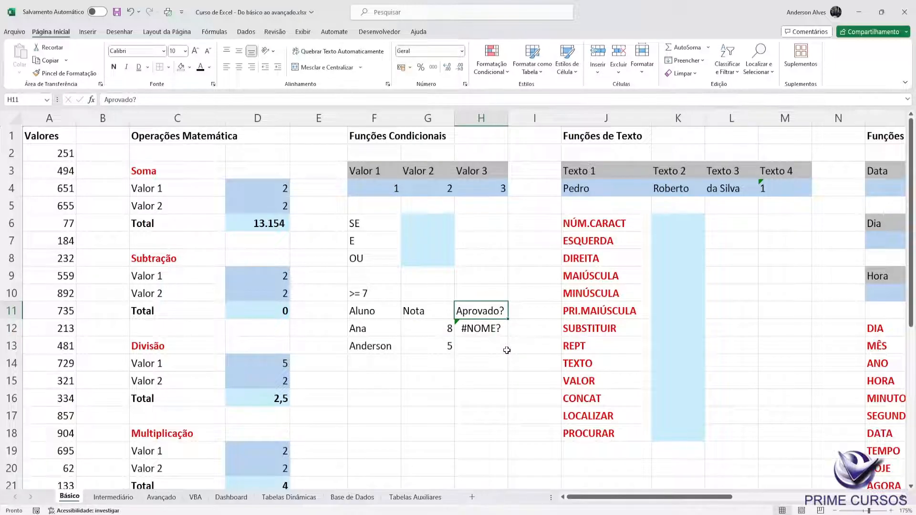
pyautogui.press('Down')
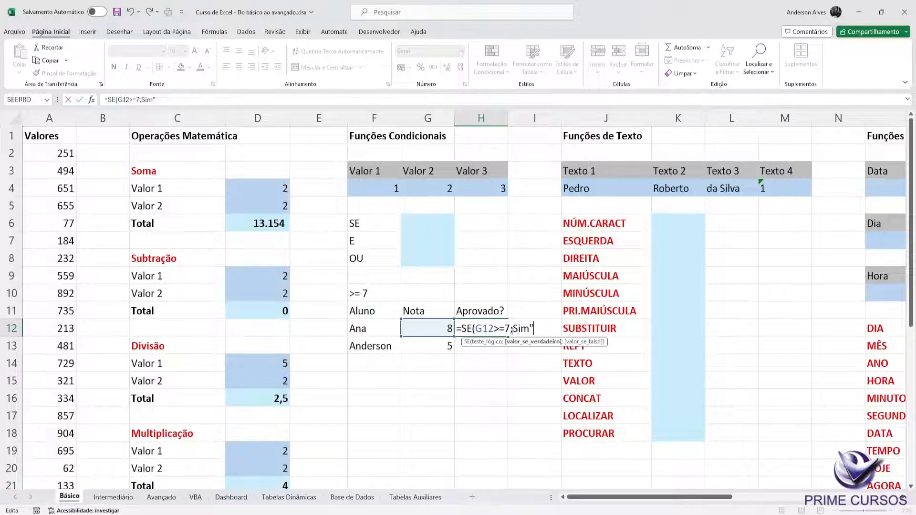
pyautogui.write('"')
pyautogui.click(542, 327)
pyautogui.write(';')
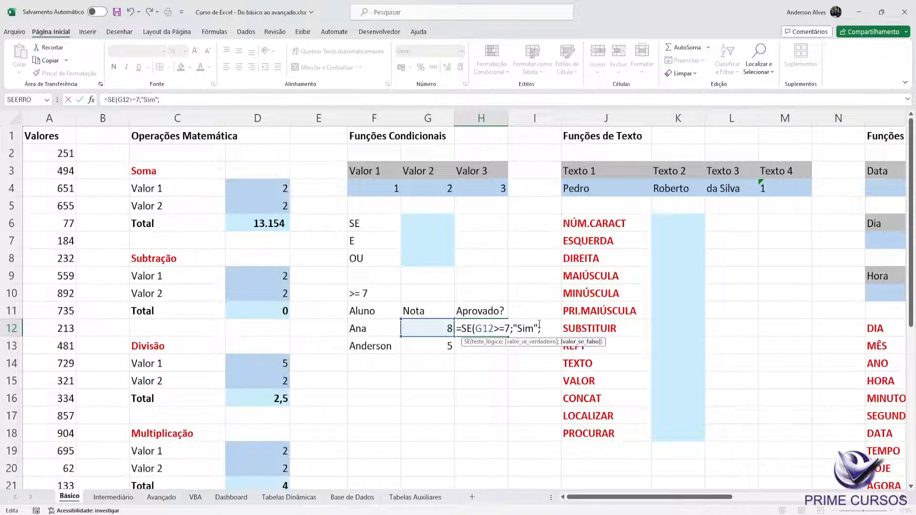
pyautogui.write('"Nã')
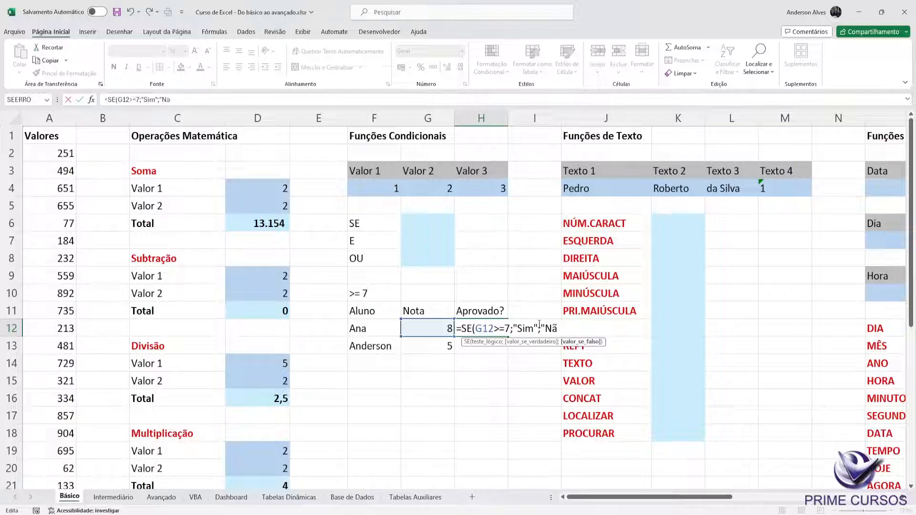
pyautogui.write('o")')
pyautogui.press('Return')
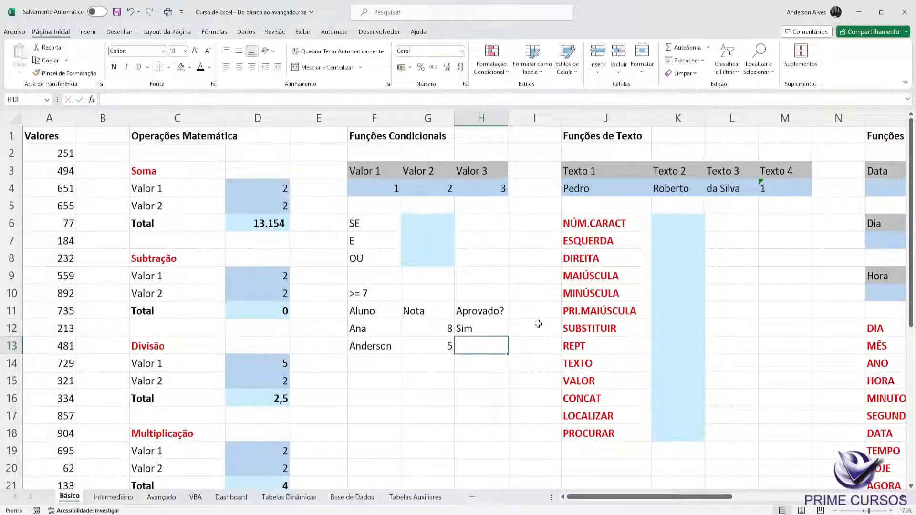
# Step: Copy cell H12 with its finished SE formula to the clipboard
pyautogui.click(492, 327)
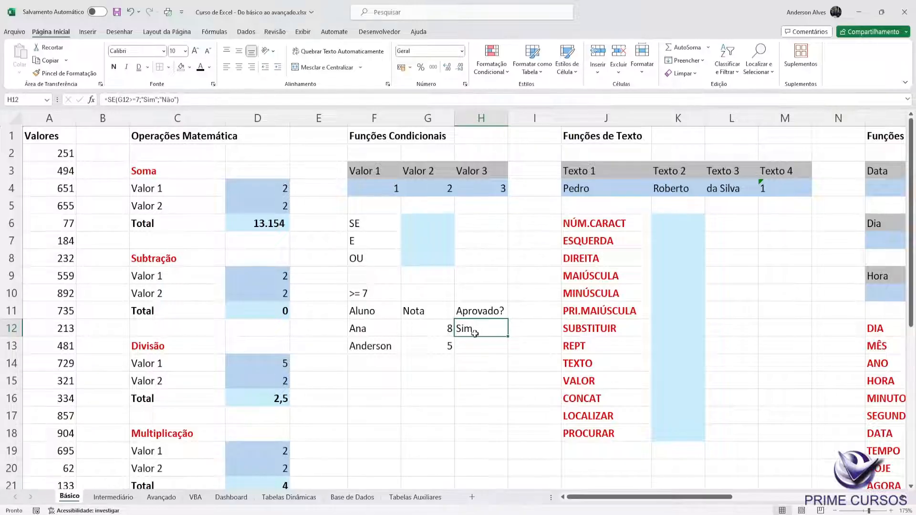
pyautogui.rightClick(481, 330)
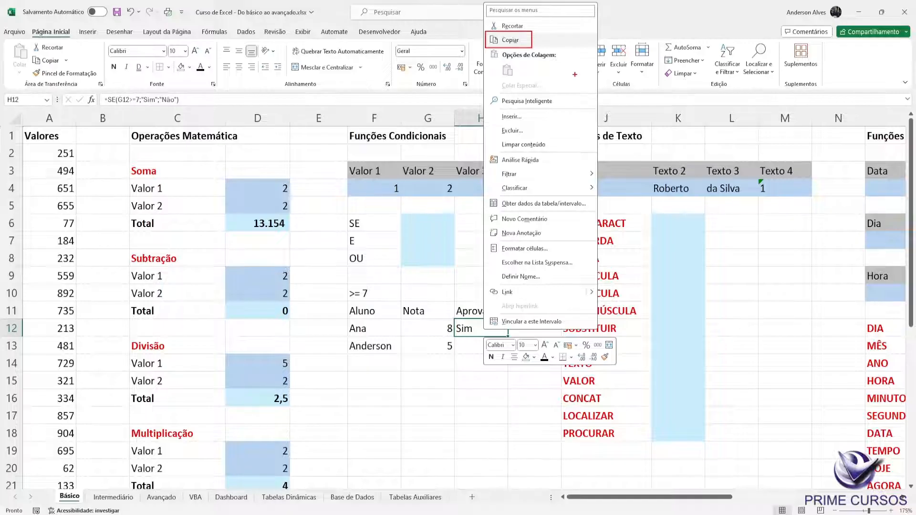
pyautogui.press('Escape')
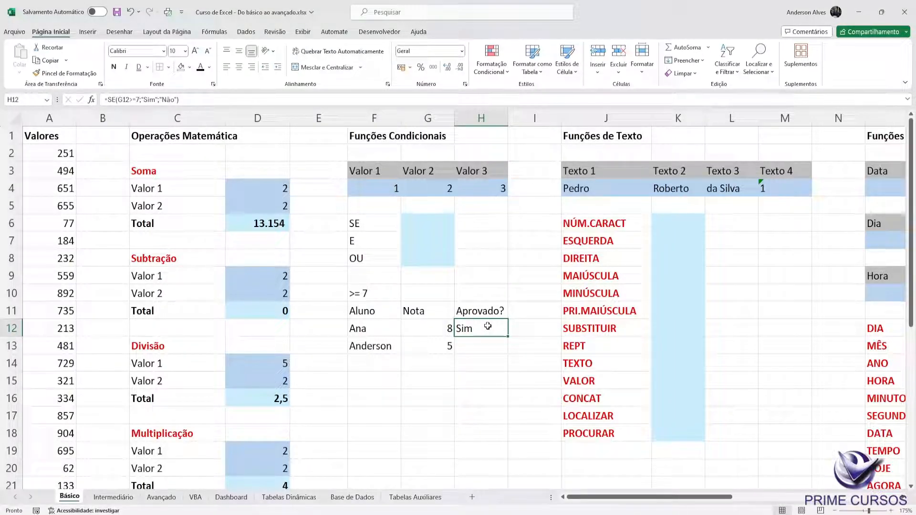
pyautogui.hotkey('ctrl', 'c')
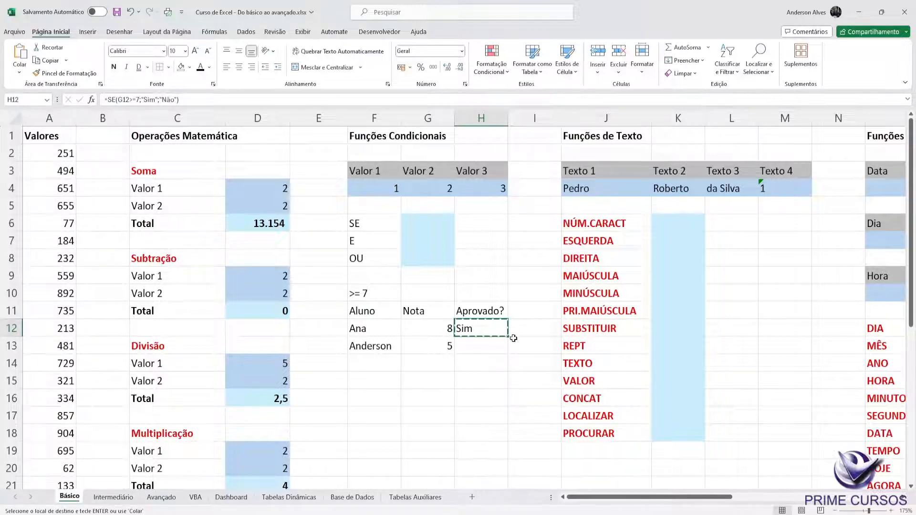
pyautogui.press('Escape')
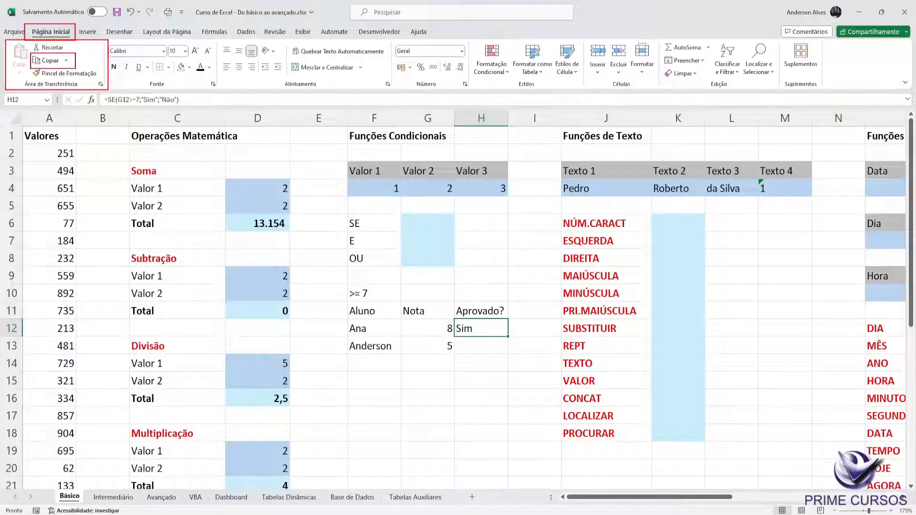
pyautogui.click(67, 60)
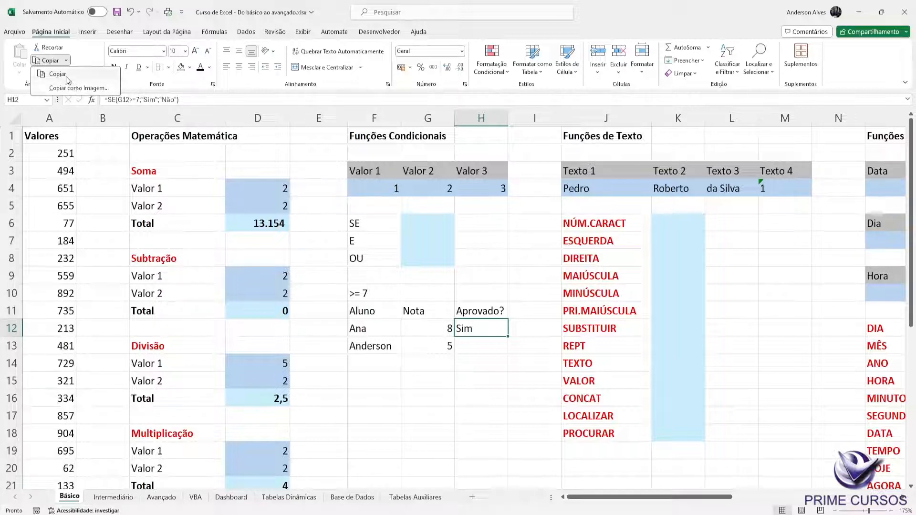
pyautogui.click(57, 74)
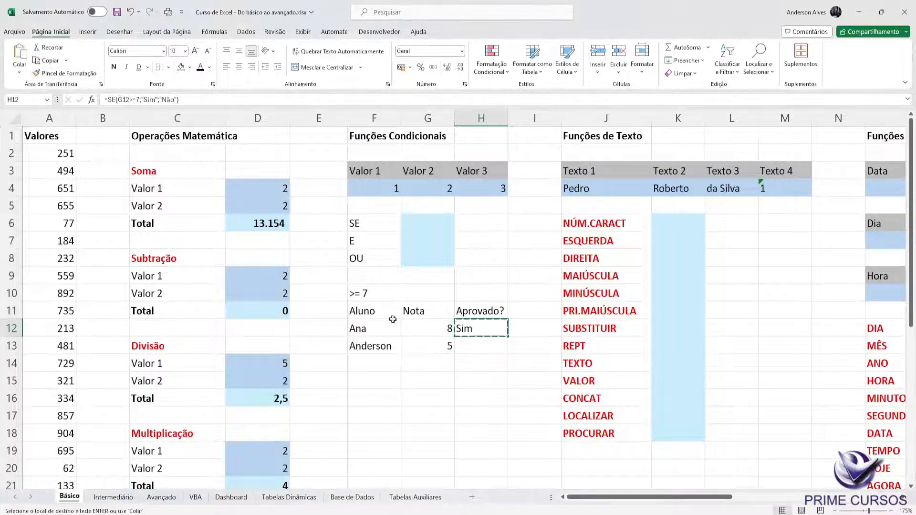
# Step: Paste the copied SE formula into H13 for the second student
pyautogui.click(470, 343)
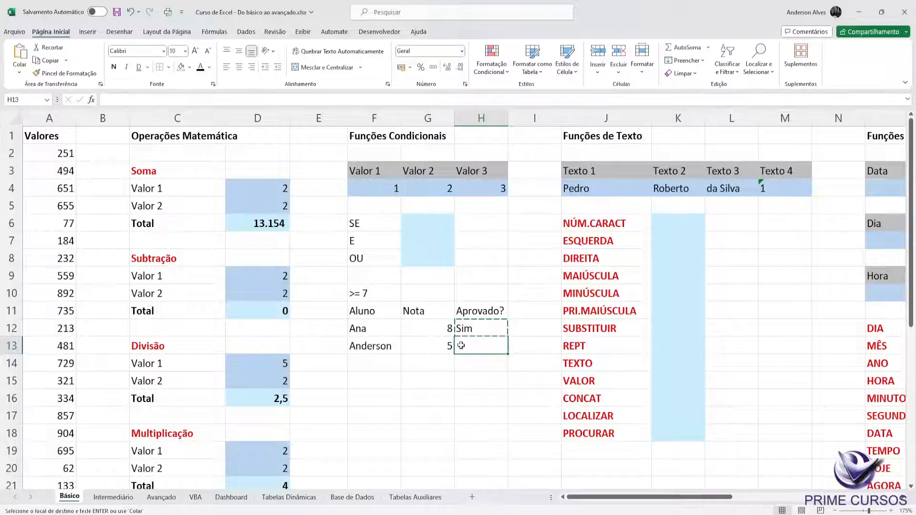
pyautogui.rightClick(461, 345)
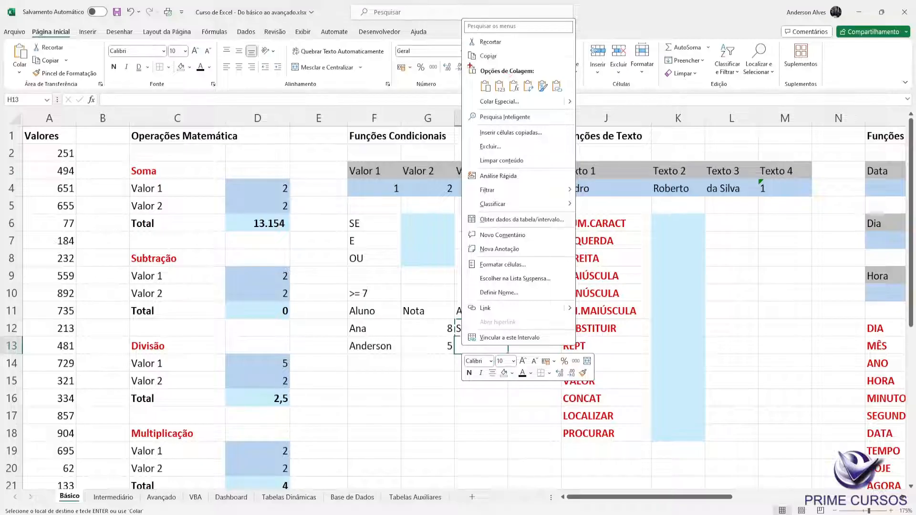
pyautogui.moveTo(466, 63); pyautogui.dragTo(542, 76)
pyautogui.moveTo(466, 62)
pyautogui.mouseDown()
pyautogui.moveTo(551, 76)
pyautogui.moveTo(519, 90)
pyautogui.moveTo(523, 96)
pyautogui.mouseUp()
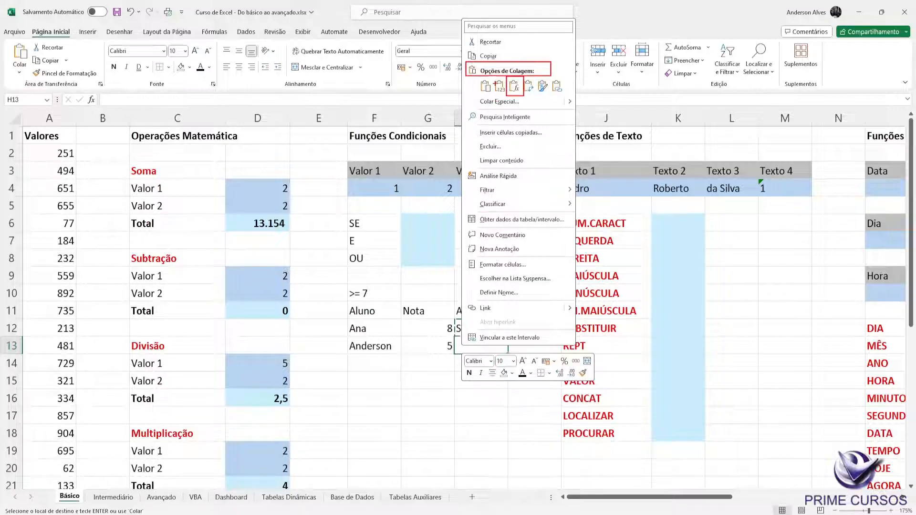
pyautogui.press('Escape')
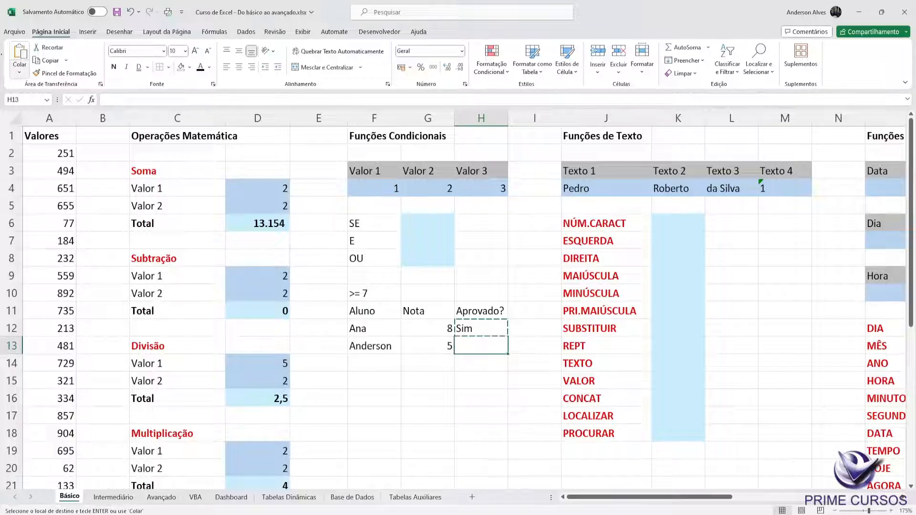
pyautogui.moveTo(30, 26); pyautogui.dragTo(75, 40)
pyautogui.moveTo(8, 38); pyautogui.dragTo(36, 82)
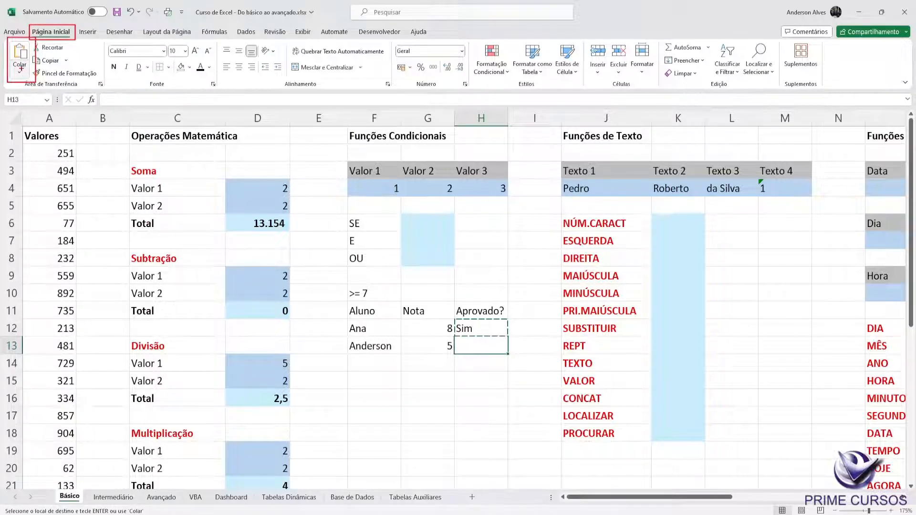
pyautogui.moveTo(11, 41)
pyautogui.mouseDown()
pyautogui.moveTo(28, 59)
pyautogui.moveTo(24, 79)
pyautogui.mouseUp()
pyautogui.press('Escape')
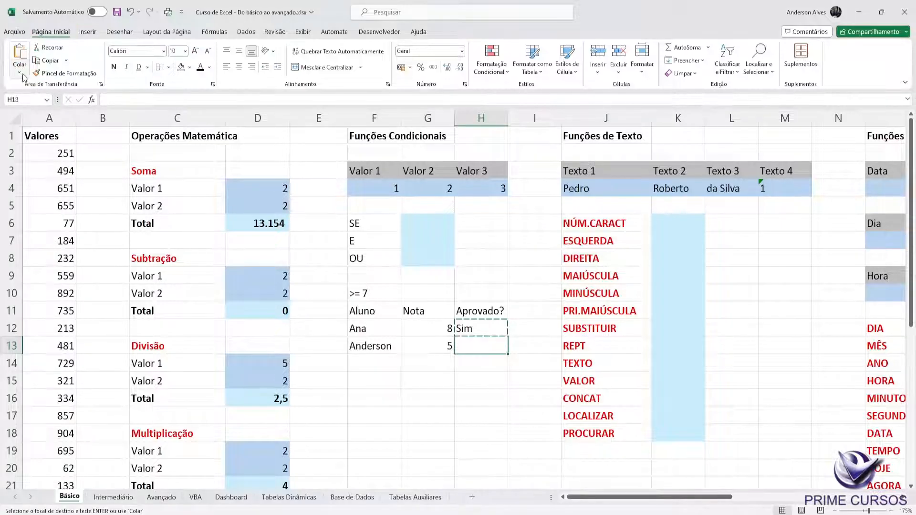
pyautogui.click(21, 55)
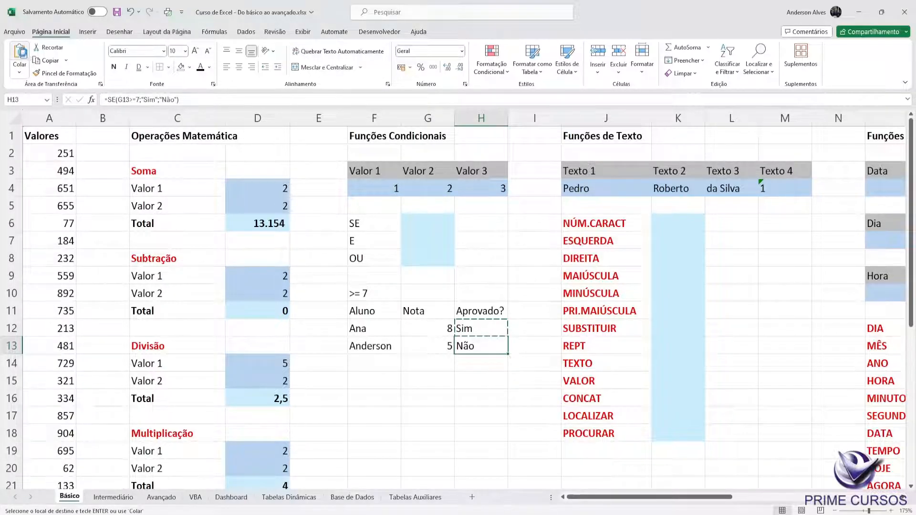
# Step: Undo the paste in H13 and paste H12's SE formula into it again
pyautogui.hotkey('ctrl', 'z')
pyautogui.click(20, 73)
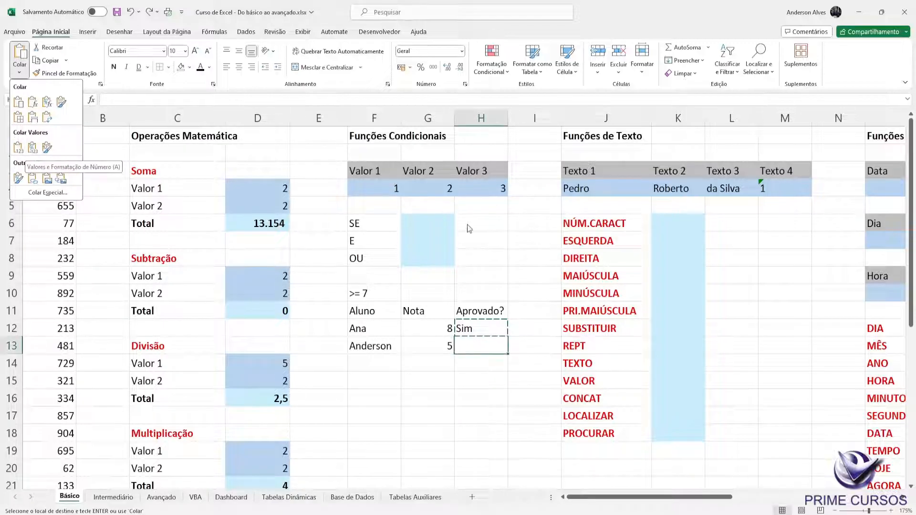
pyautogui.click(489, 328)
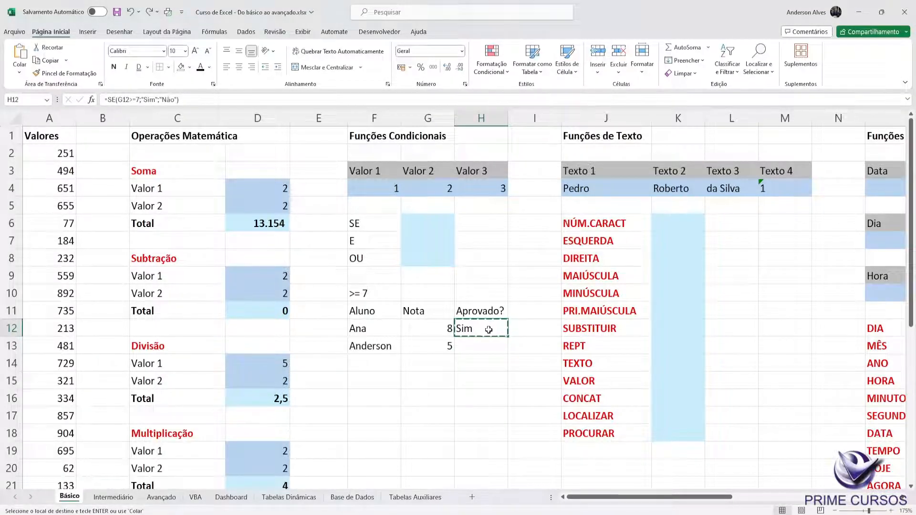
pyautogui.click(477, 347)
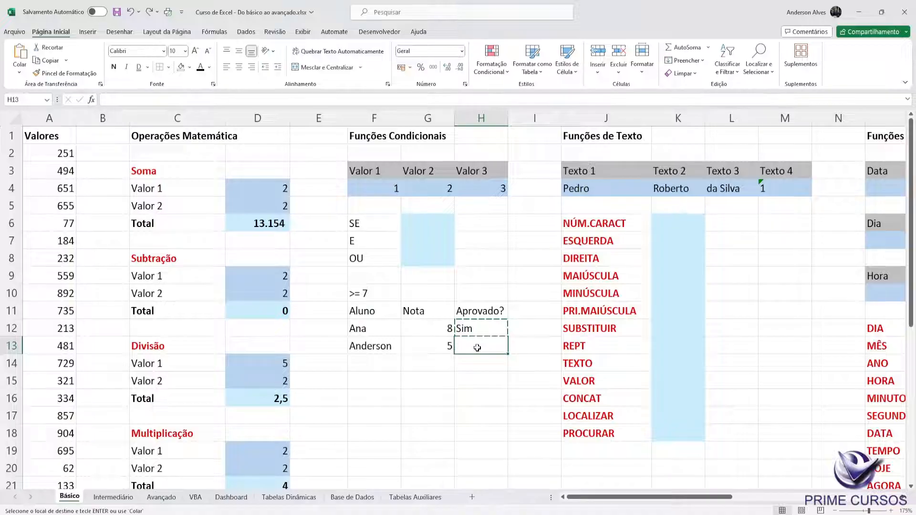
pyautogui.hotkey('ctrl', 'v')
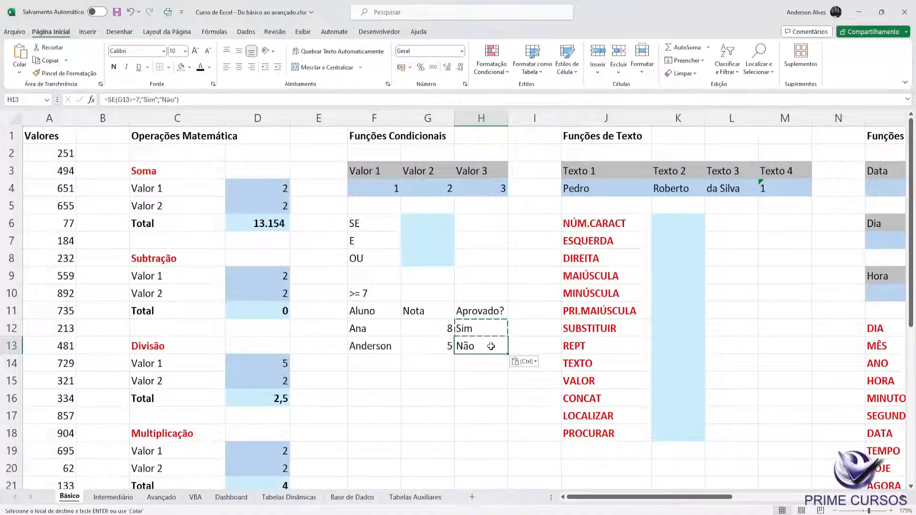
# Step: Examine the SE formulas in H12 and H13, checking the cell reference, the grade in G13 and the value if false
pyautogui.doubleClick(496, 347)
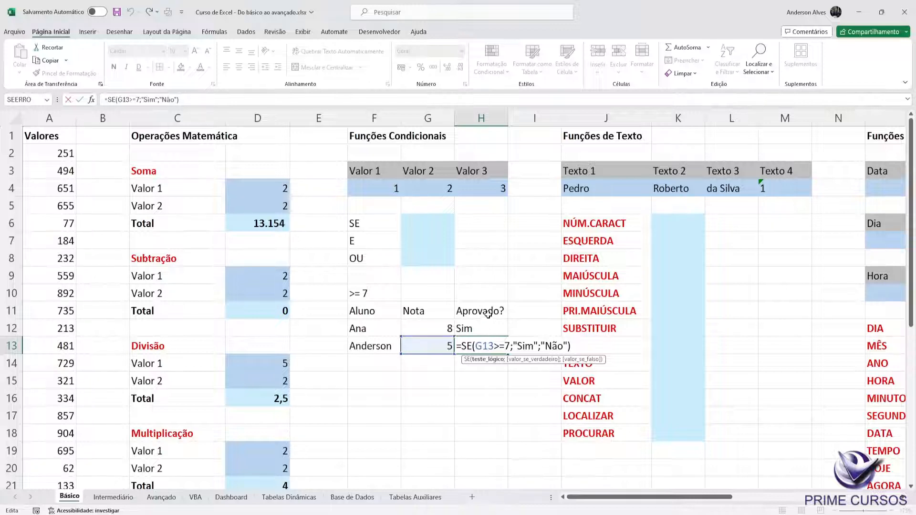
pyautogui.press('Escape')
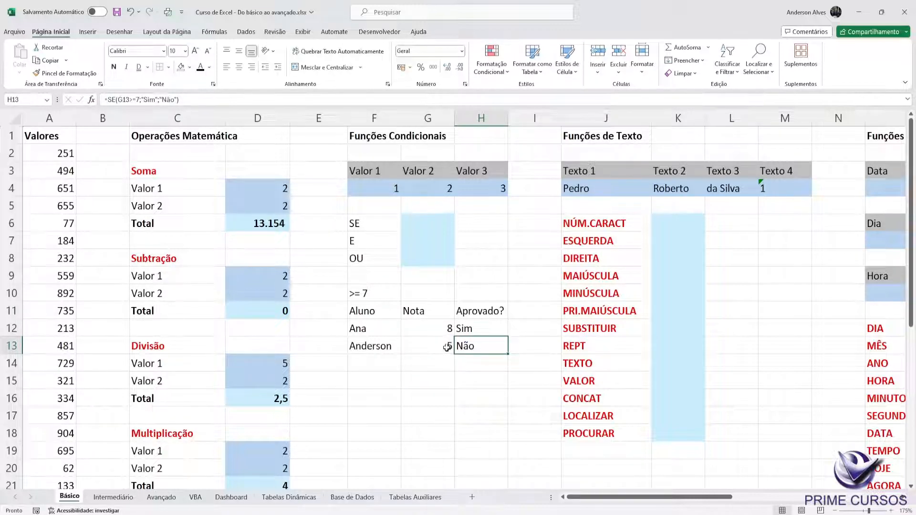
pyautogui.click(437, 346)
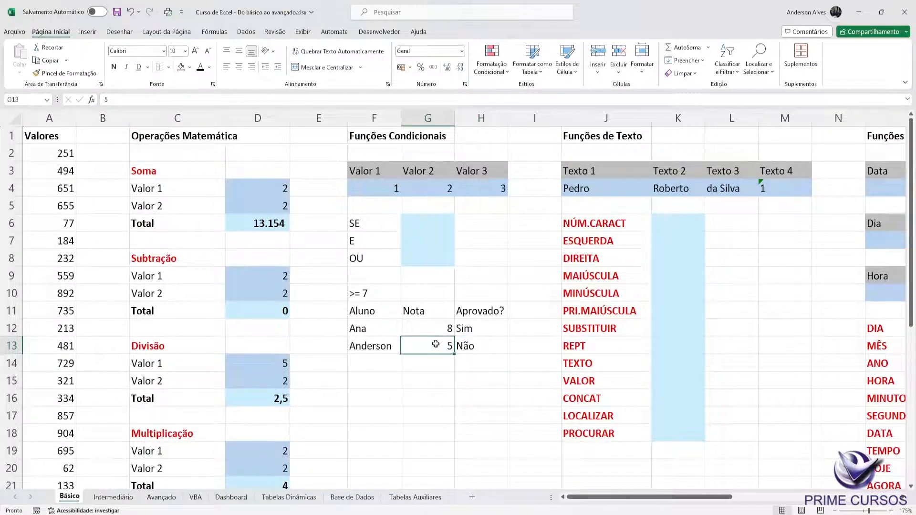
pyautogui.click(473, 346)
pyautogui.doubleClick(473, 346)
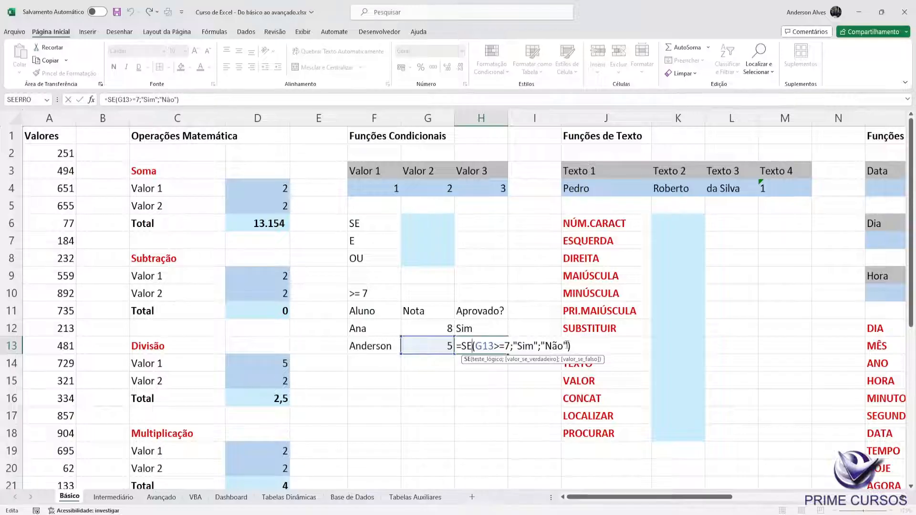
pyautogui.moveTo(559, 346); pyautogui.dragTo(543, 347)
pyautogui.press('Escape')
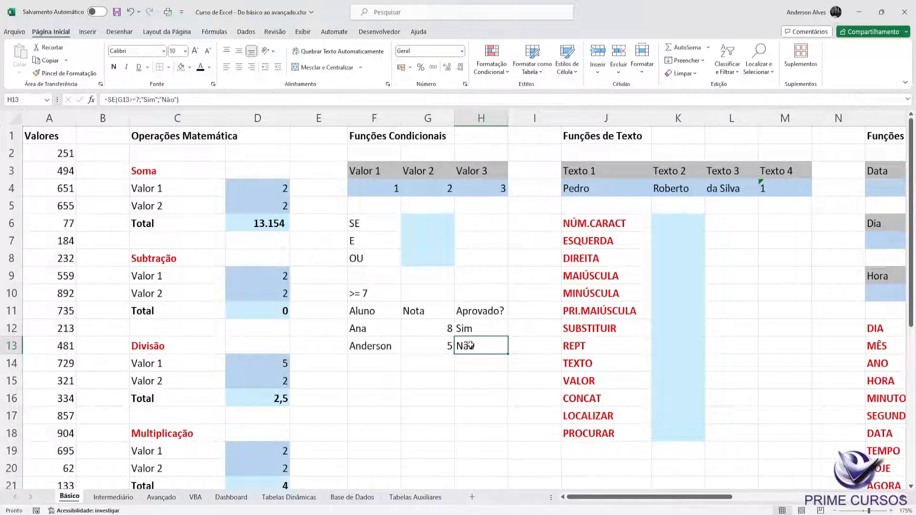
pyautogui.click(448, 348)
pyautogui.click(477, 332)
pyautogui.click(477, 346)
pyautogui.click(481, 333)
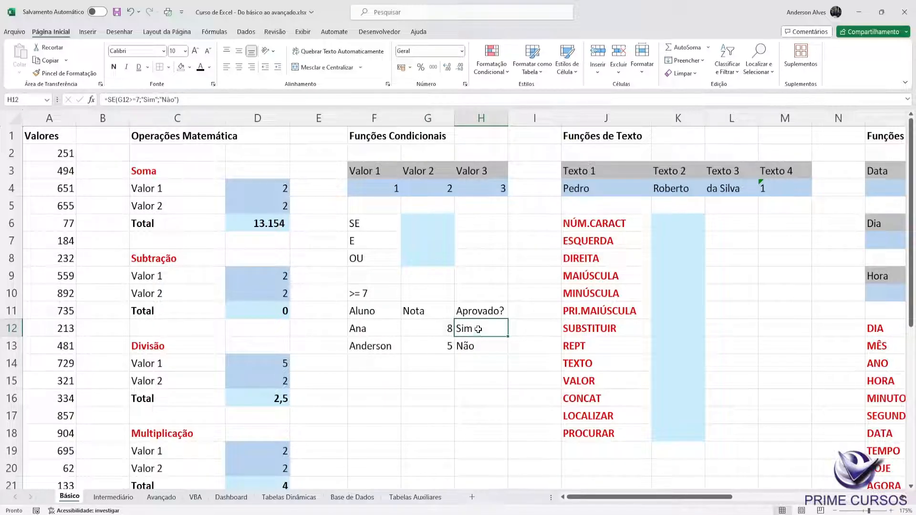
pyautogui.click(478, 347)
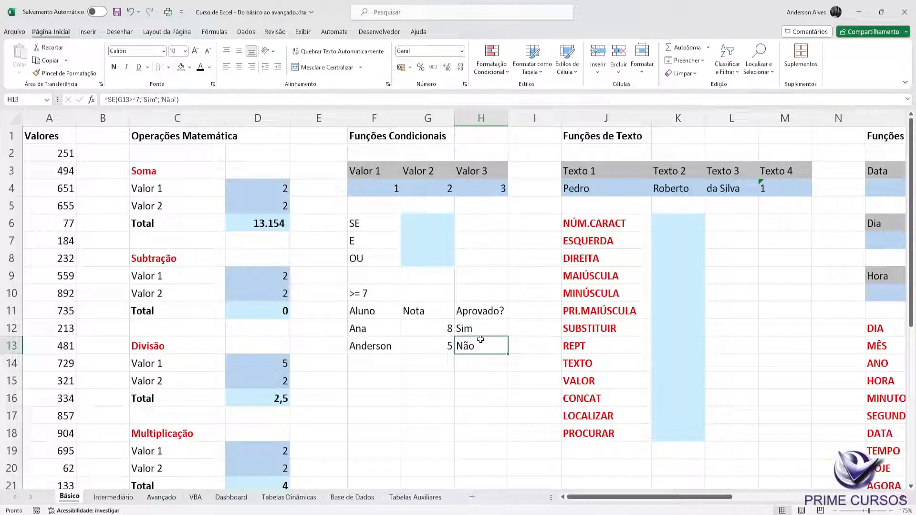
# Step: Clear the whole student grade table, including the passing-grade note, from F10:H14
pyautogui.moveTo(375, 297); pyautogui.dragTo(481, 347)
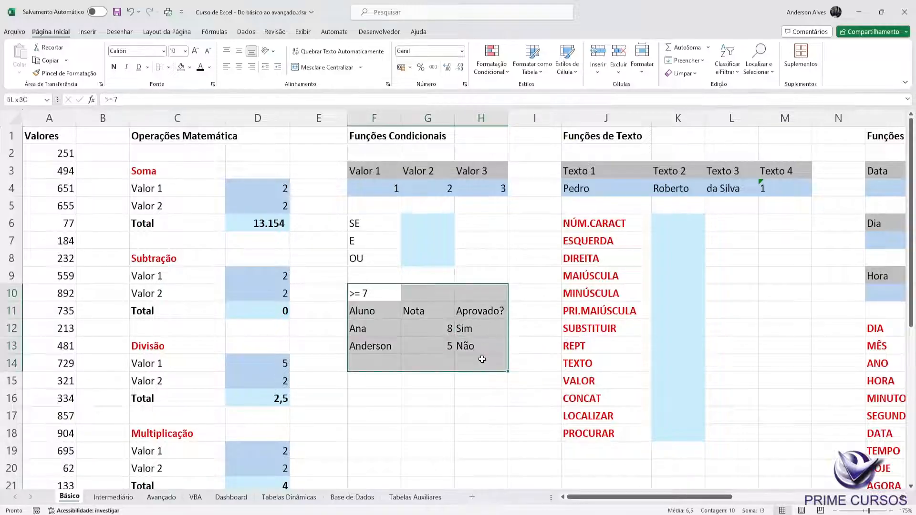
pyautogui.press('Delete')
# Step: Start an SE formula in G6 with the logical test G4<1
pyautogui.click(416, 221)
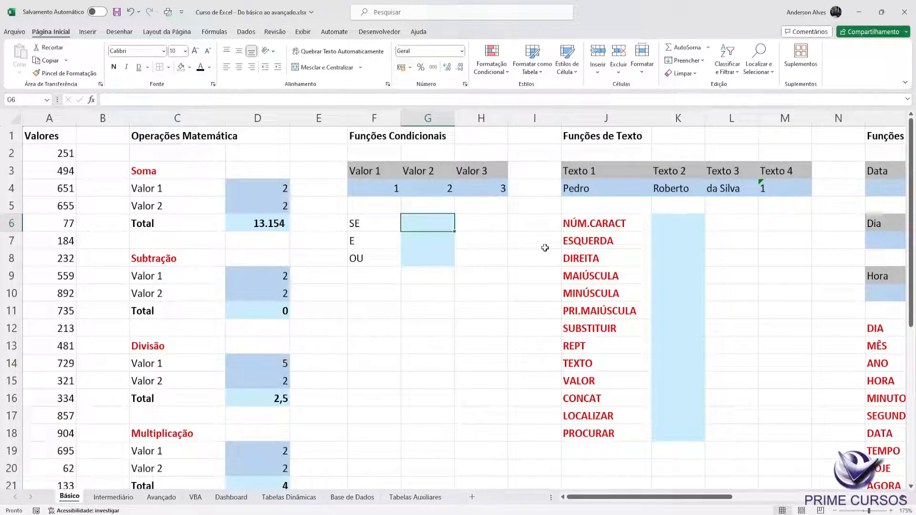
pyautogui.write('=')
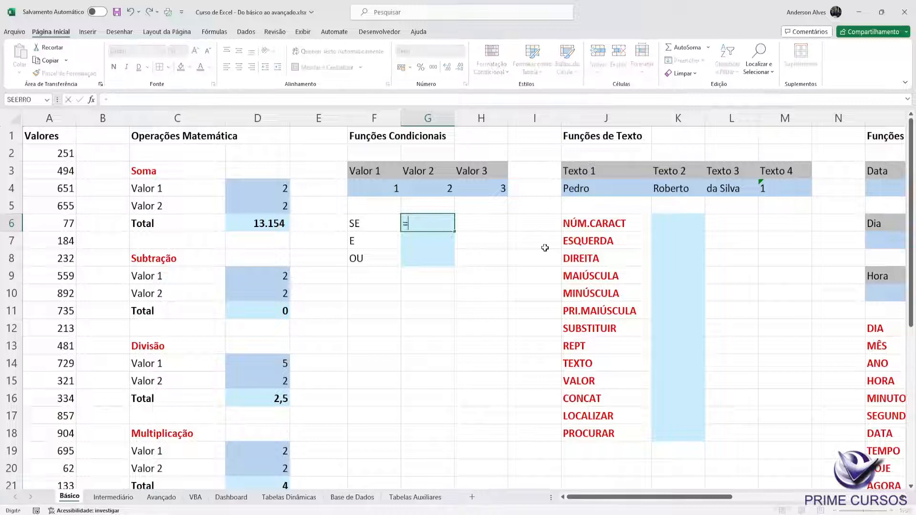
pyautogui.write('se')
pyautogui.press('Tab')
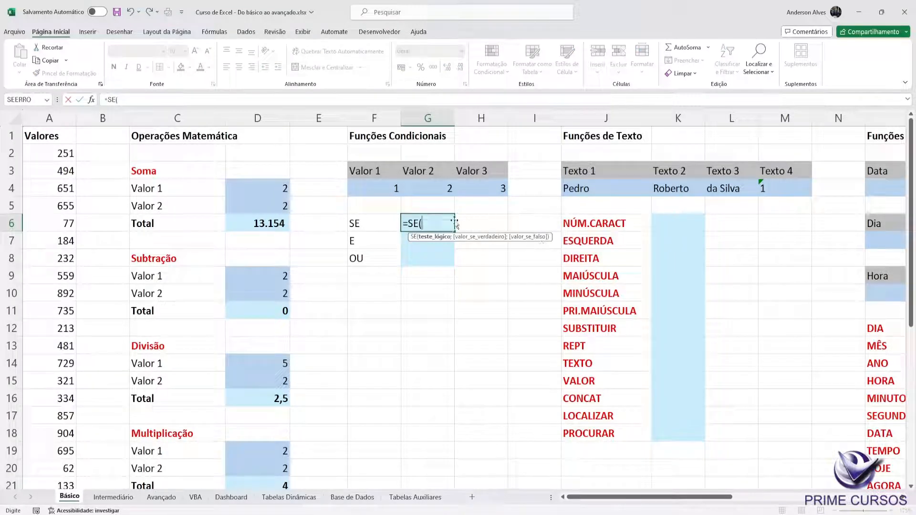
pyautogui.click(426, 186)
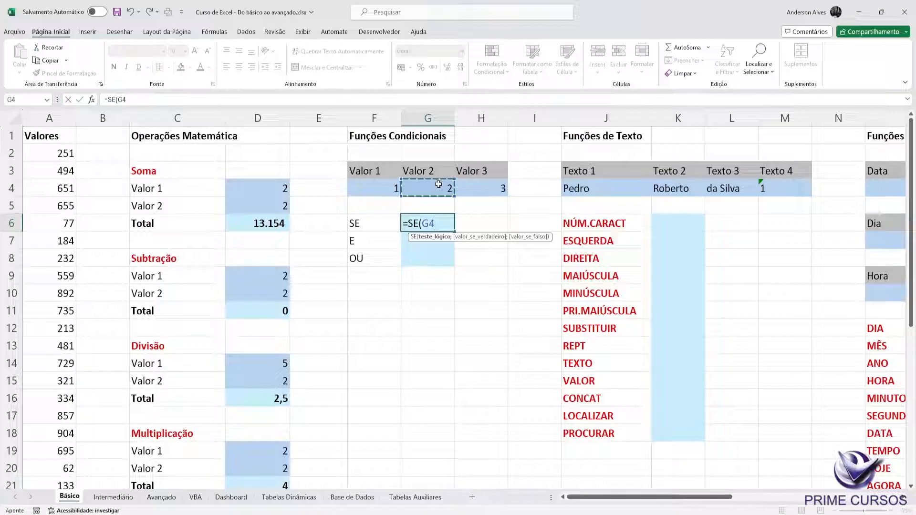
pyautogui.write('<1;"')
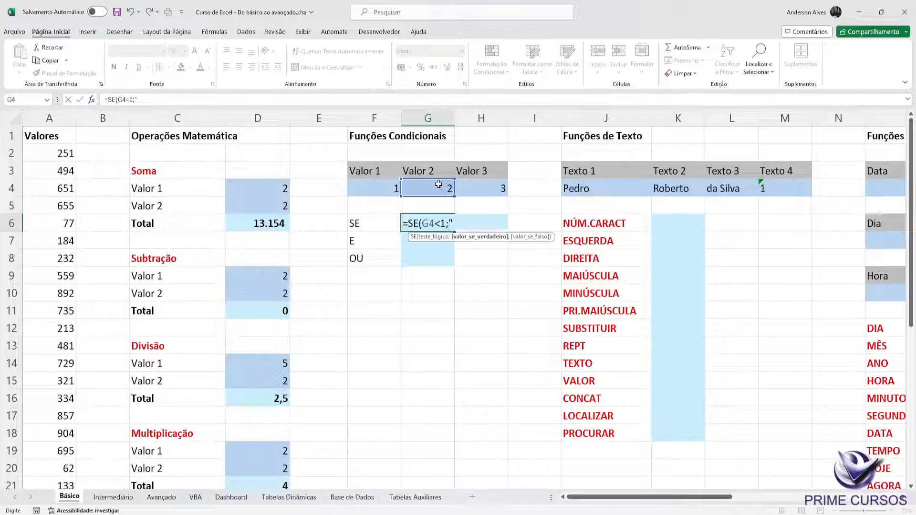
pyautogui.write('Correto')
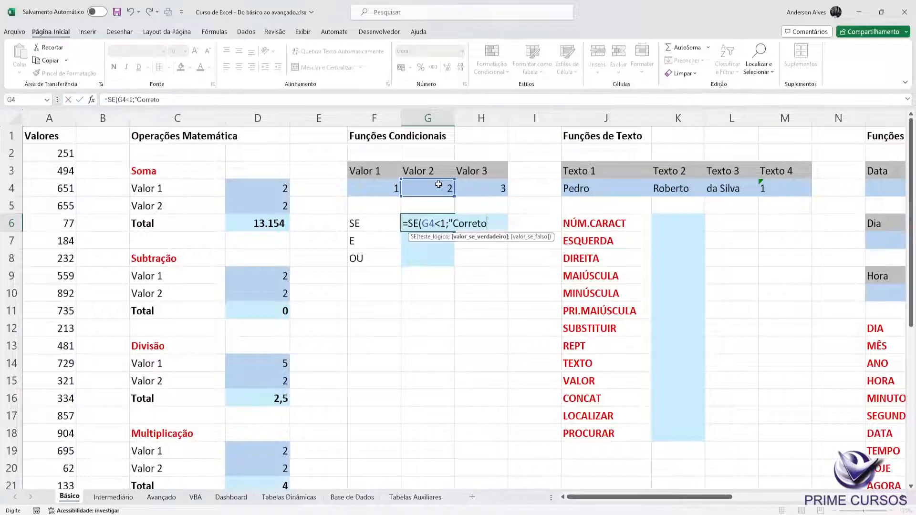
pyautogui.write('";"E')
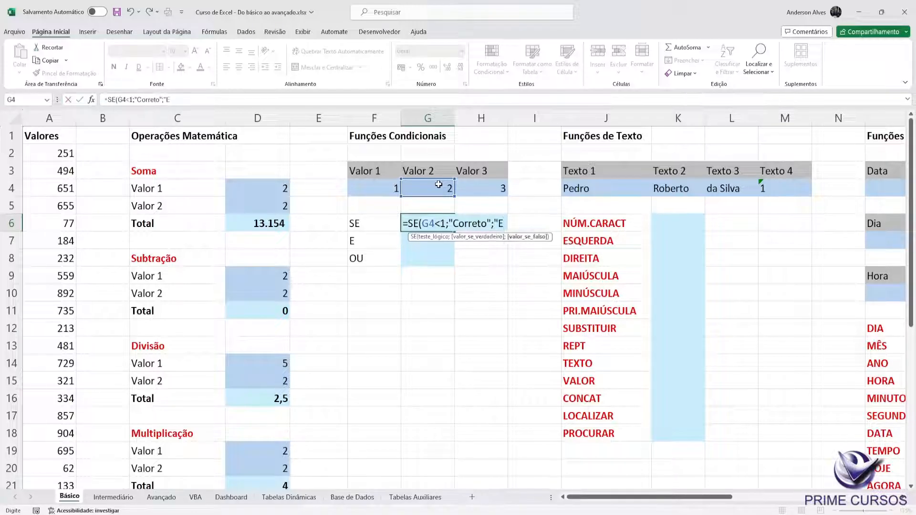
pyautogui.write('rrado"')
# Step: Add "Correto" as the value if true and "Errado" as the value if false, enter G6's formula and review it
pyautogui.hotkey('ctrl', 'Return')
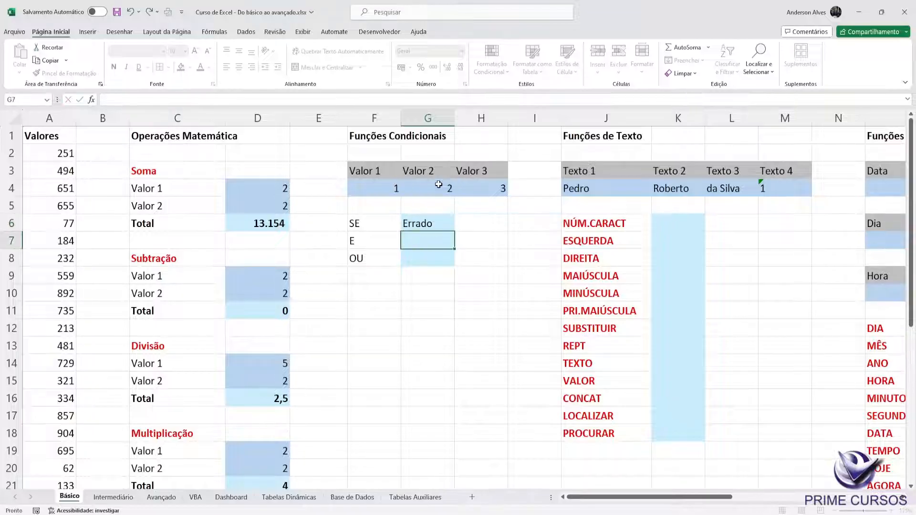
pyautogui.doubleClick(419, 224)
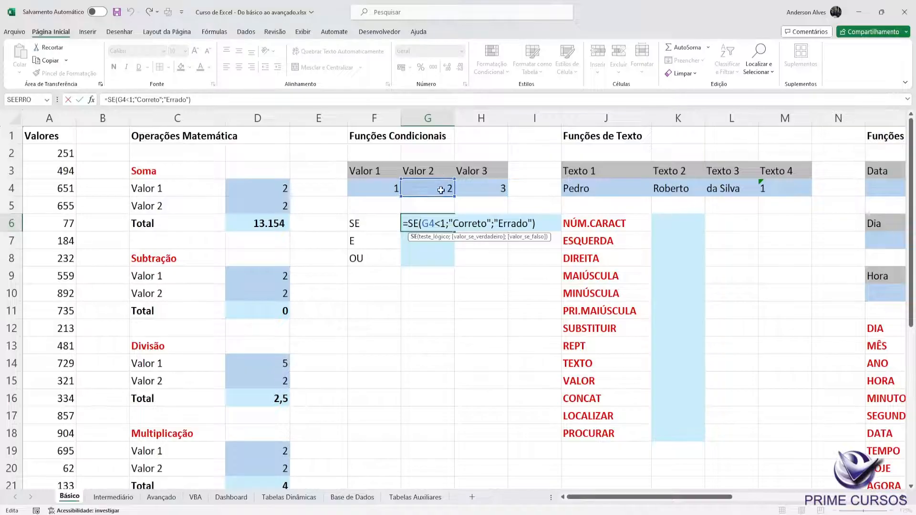
pyautogui.press('Escape')
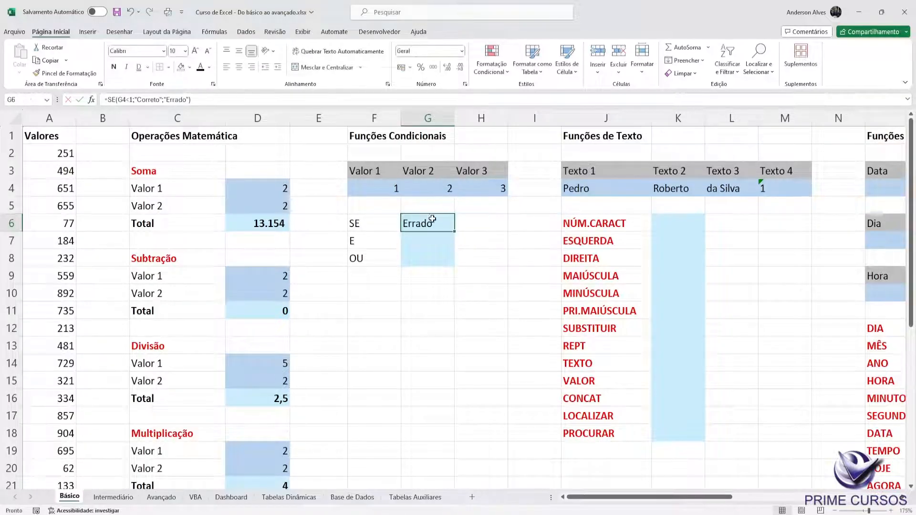
# Step: Test G6's SE formula by setting Valor 2 in G4 to 0, and return G4 to 2
pyautogui.click(427, 241)
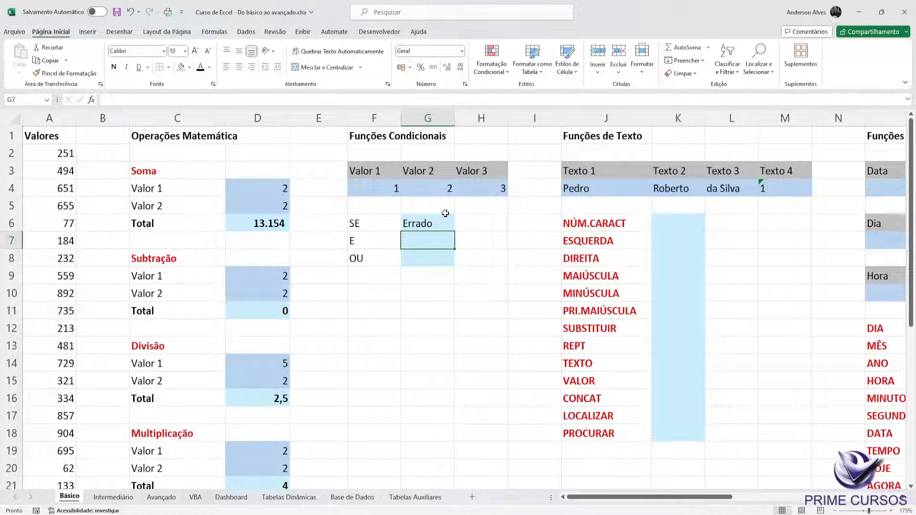
pyautogui.click(439, 187)
pyautogui.write('1')
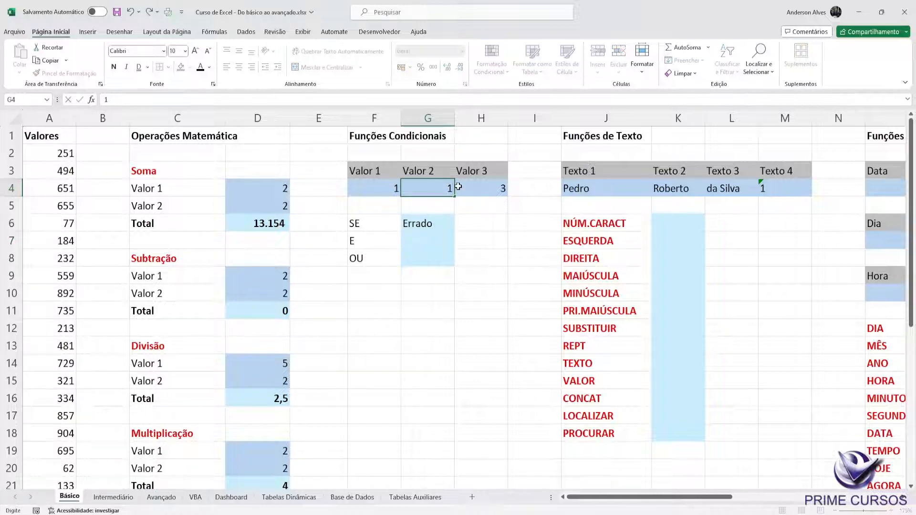
pyautogui.press('BackSpace')
pyautogui.write('0')
pyautogui.press('Return')
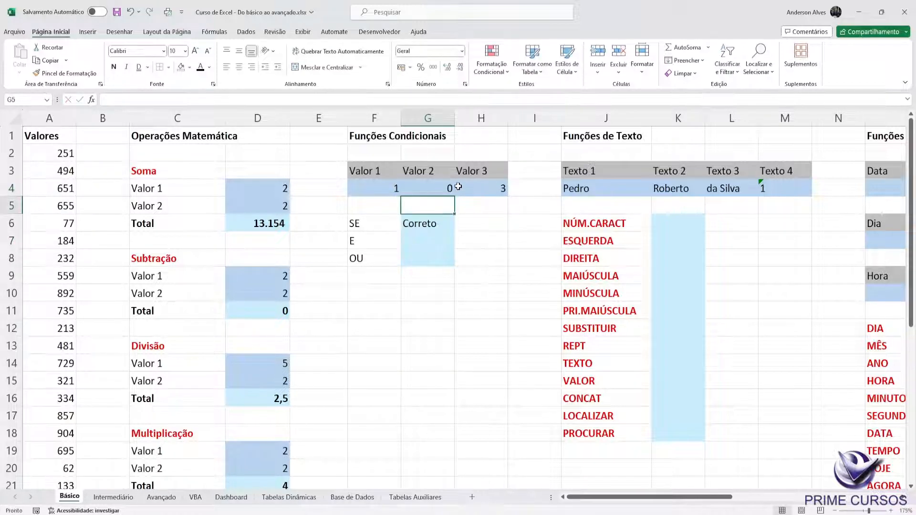
pyautogui.press('Up')
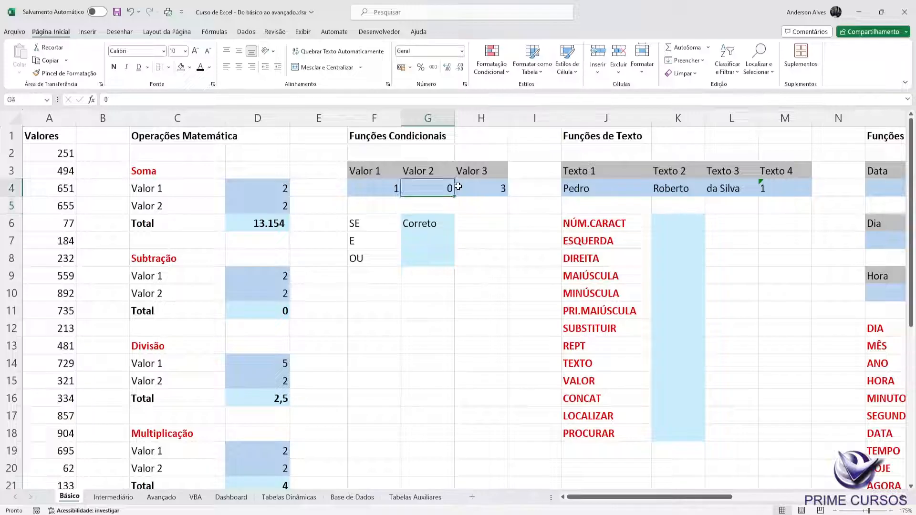
pyautogui.write('2')
pyautogui.press('Return')
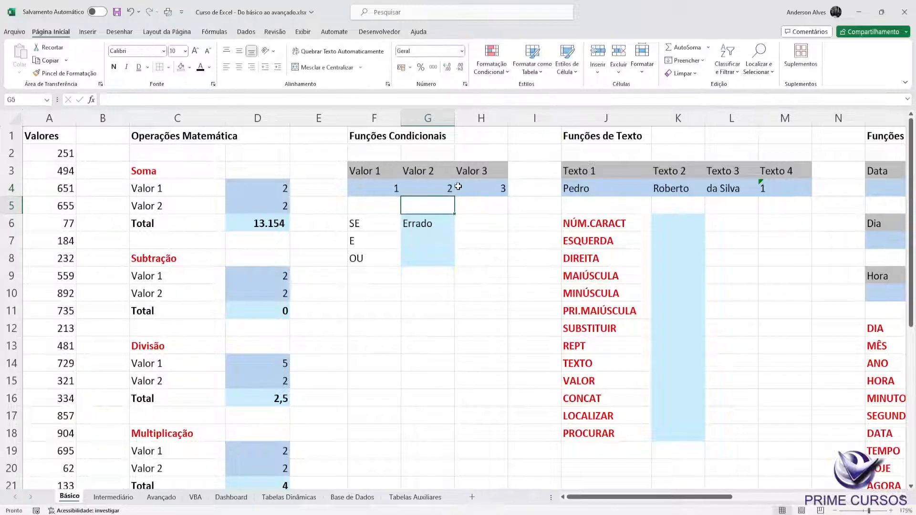
# Step: Start an E formula in G7 with the first condition F4=1
pyautogui.press('Down')
pyautogui.press('Down')
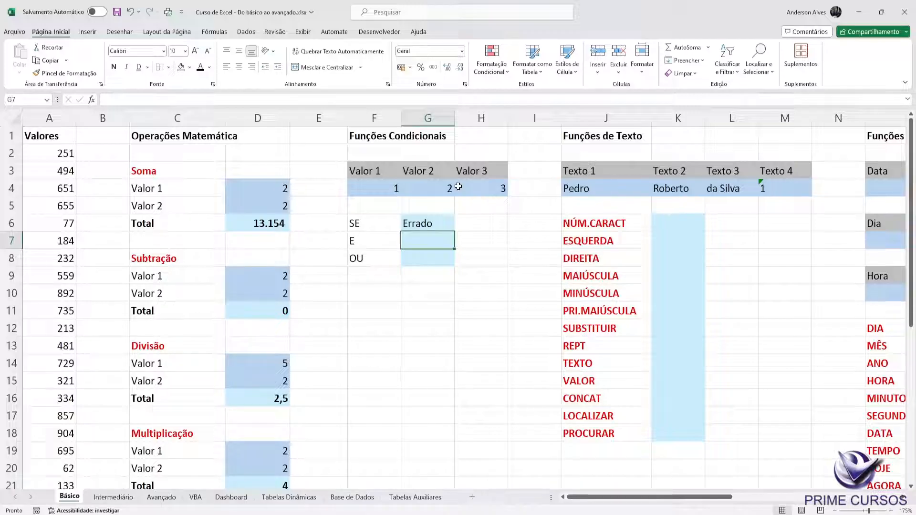
pyautogui.click(379, 188)
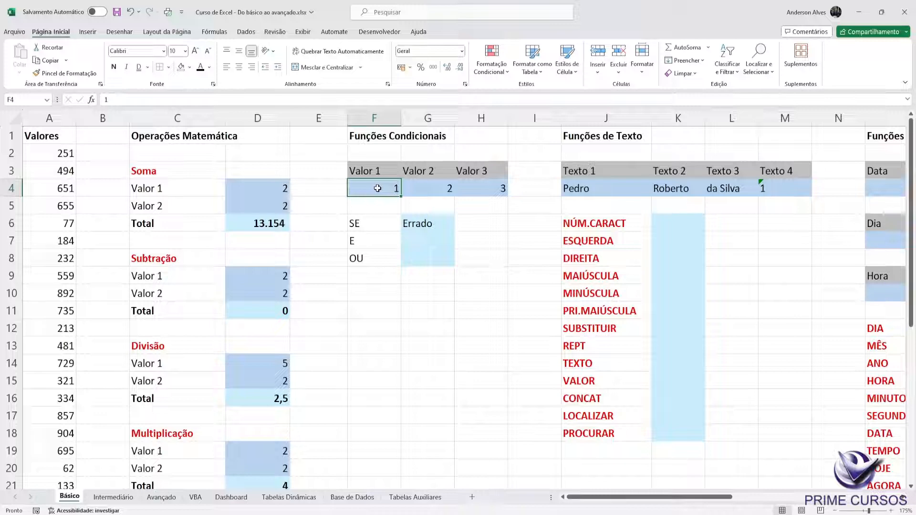
pyautogui.click(438, 188)
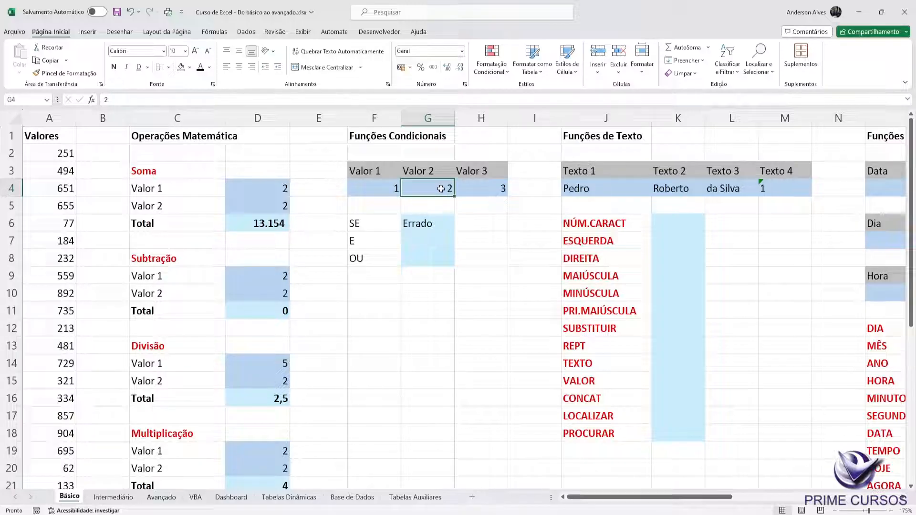
pyautogui.click(421, 239)
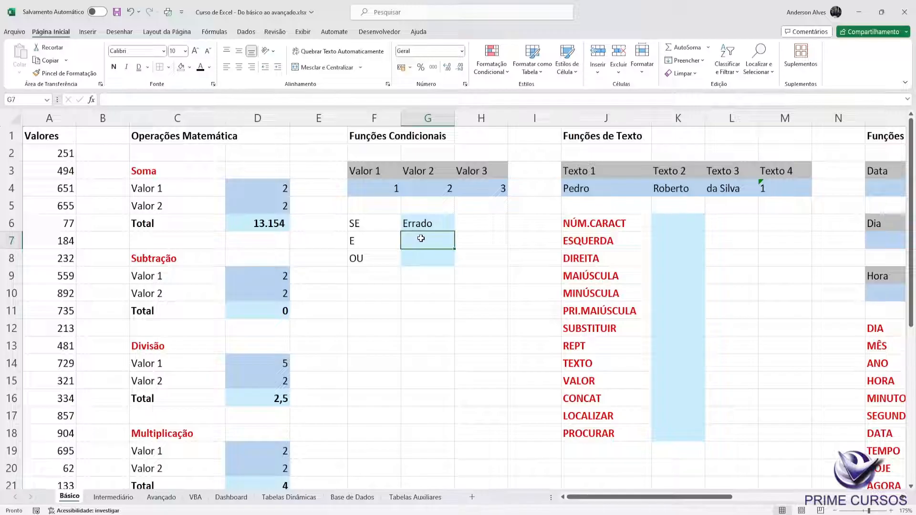
pyautogui.write('=E(')
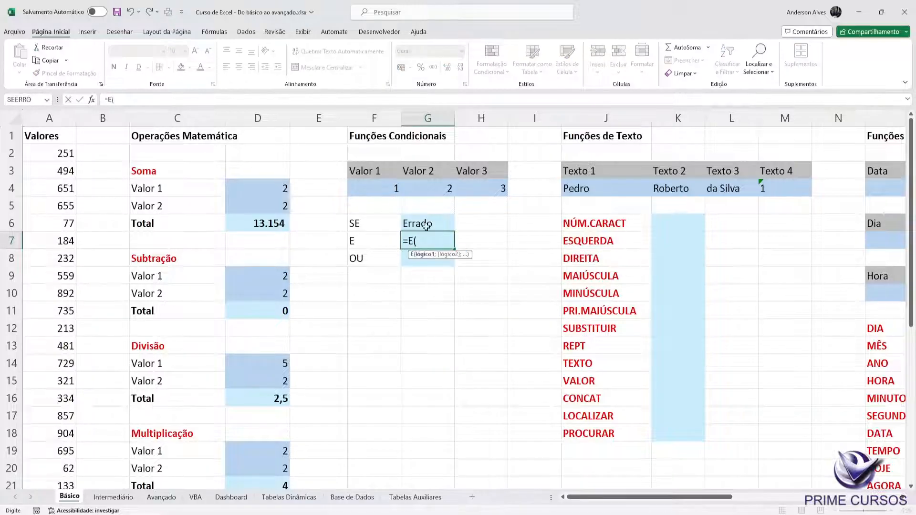
pyautogui.click(382, 192)
pyautogui.write('=1')
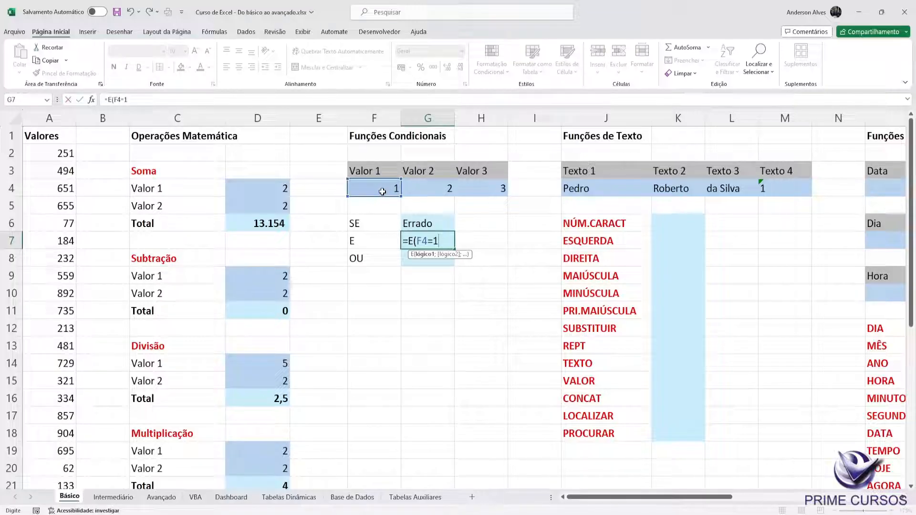
pyautogui.write(';')
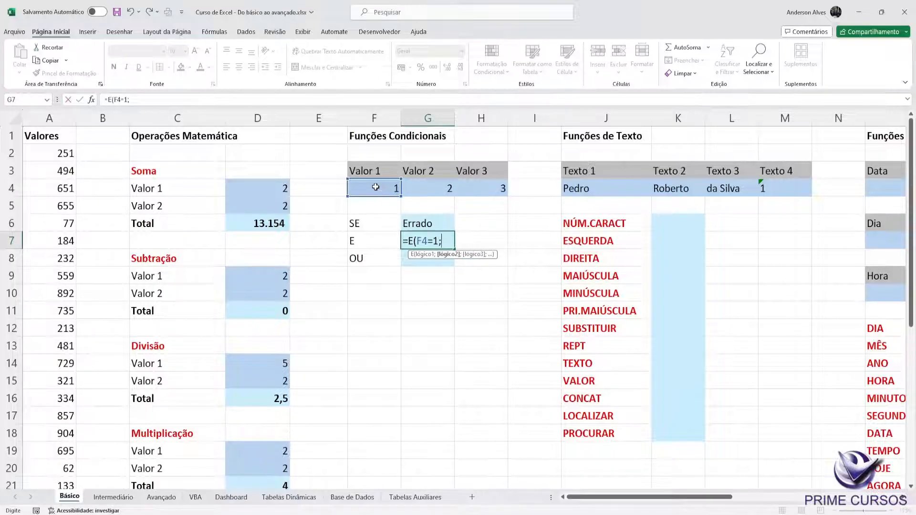
# Step: Add G4=2 as the second condition of G7's E formula and enter it
pyautogui.click(434, 184)
pyautogui.write('=2')
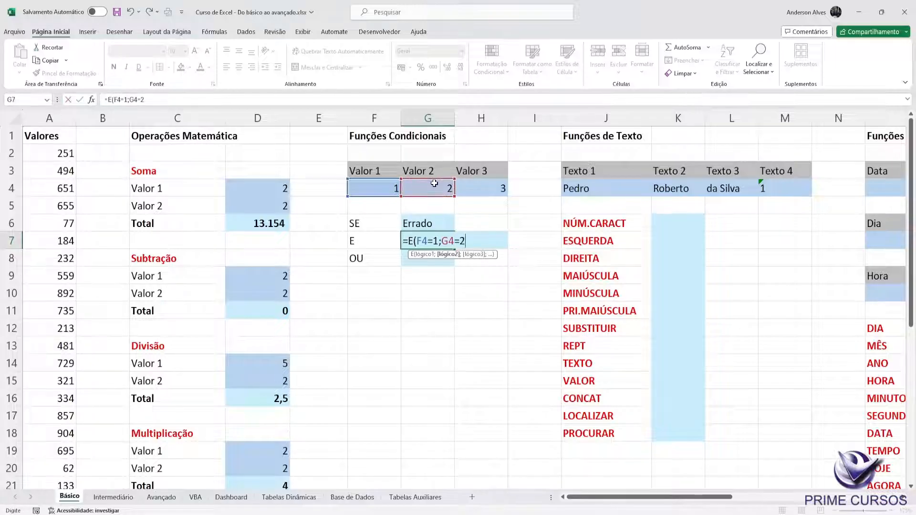
pyautogui.write(')')
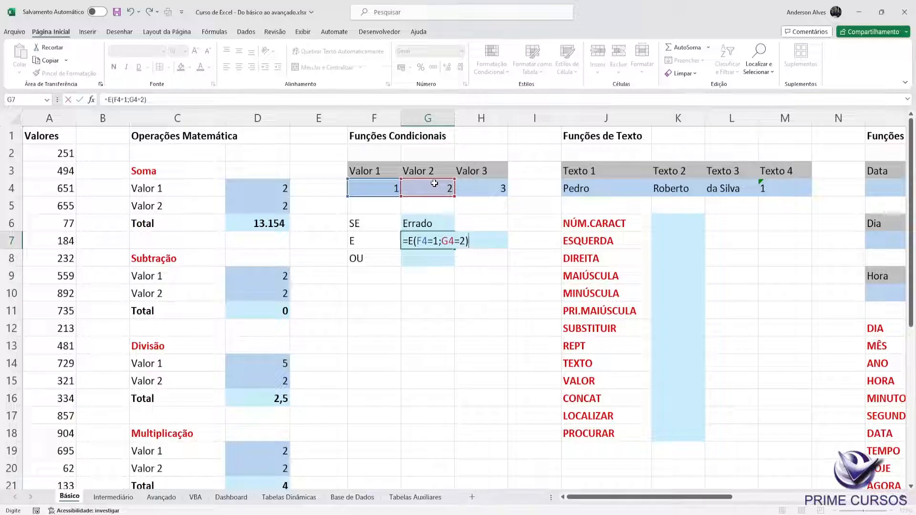
pyautogui.hotkey('ctrl', 'Return')
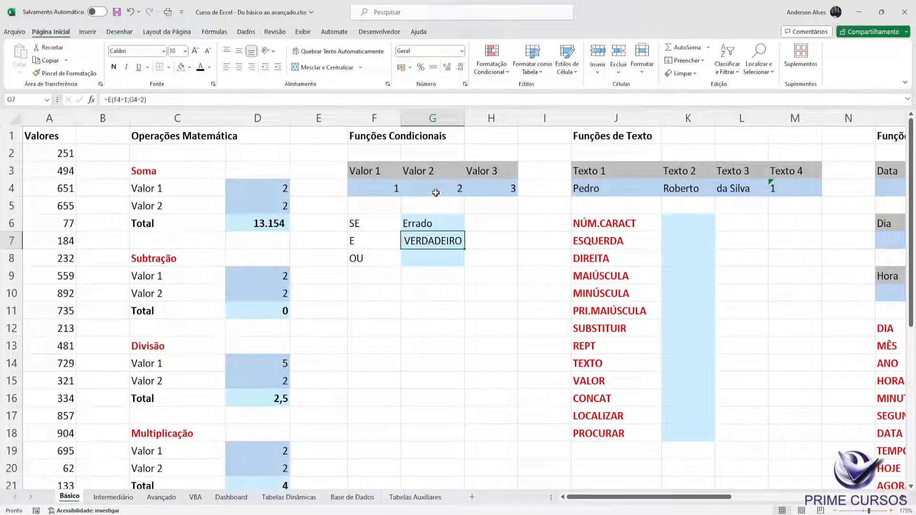
# Step: Test G7's E formula by setting Valor 2 in G4 to 1, and review the formula's conditions
pyautogui.click(442, 188)
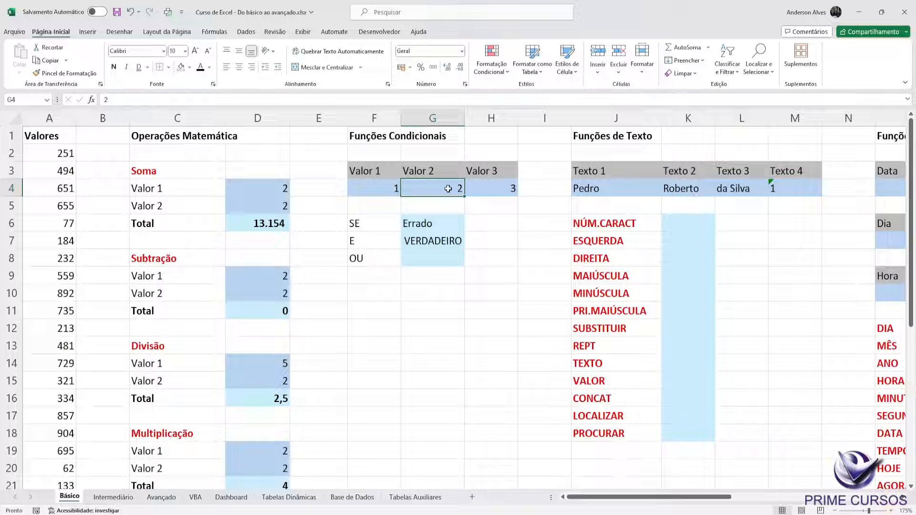
pyautogui.write('1')
pyautogui.press('Return')
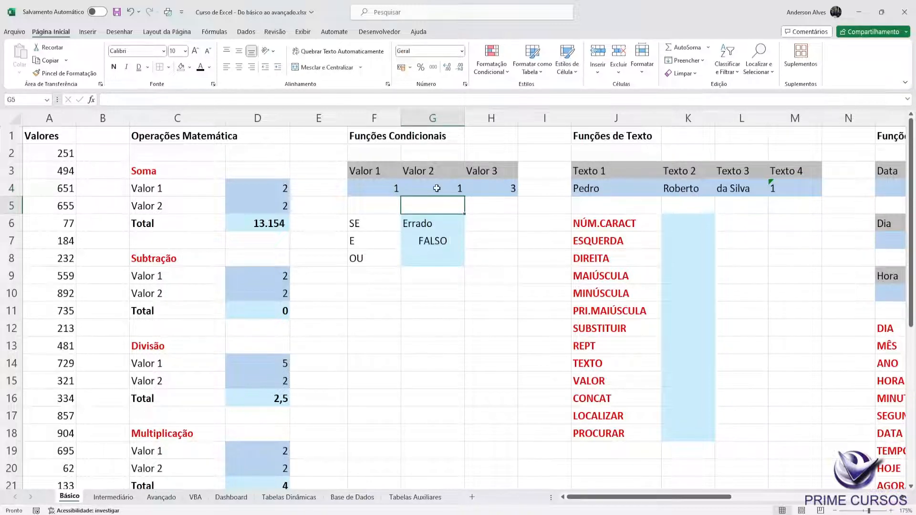
pyautogui.click(434, 236)
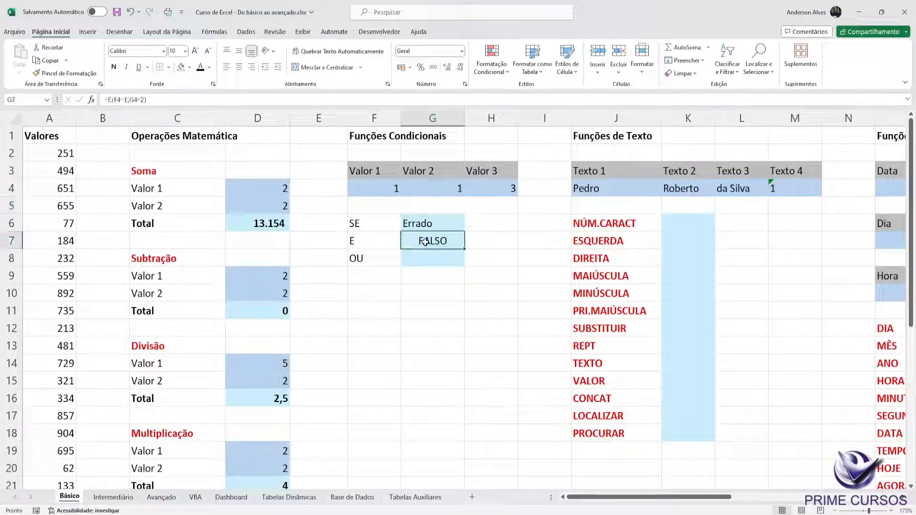
pyautogui.doubleClick(426, 241)
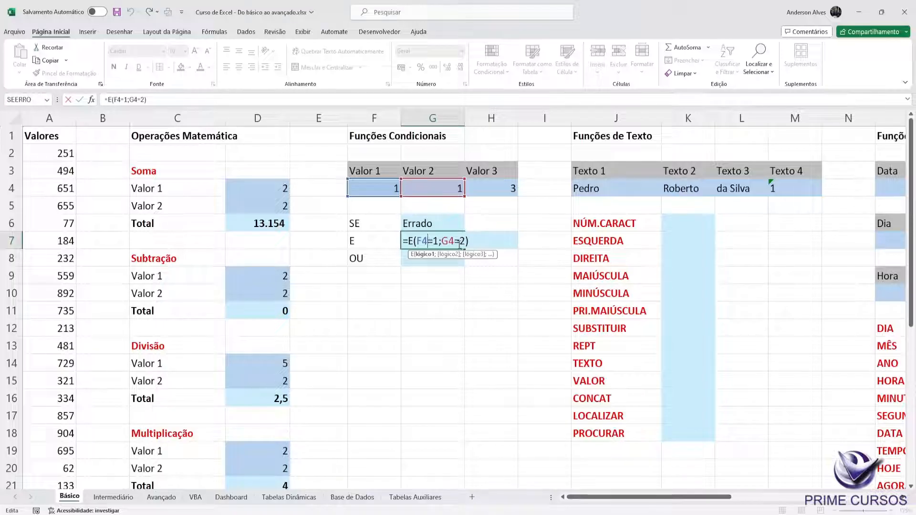
pyautogui.hotkey('ctrl', 'Return')
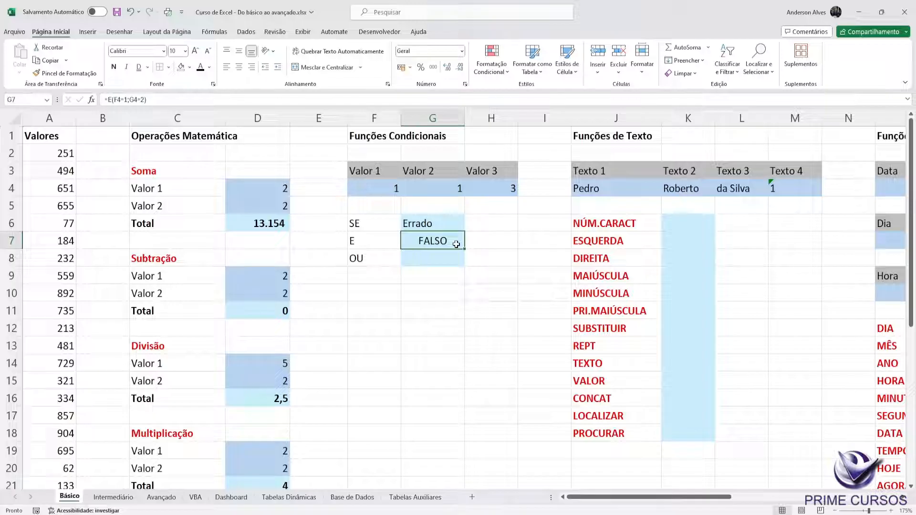
# Step: Start an OU formula in G8 with the first condition F4=1
pyautogui.press('Down')
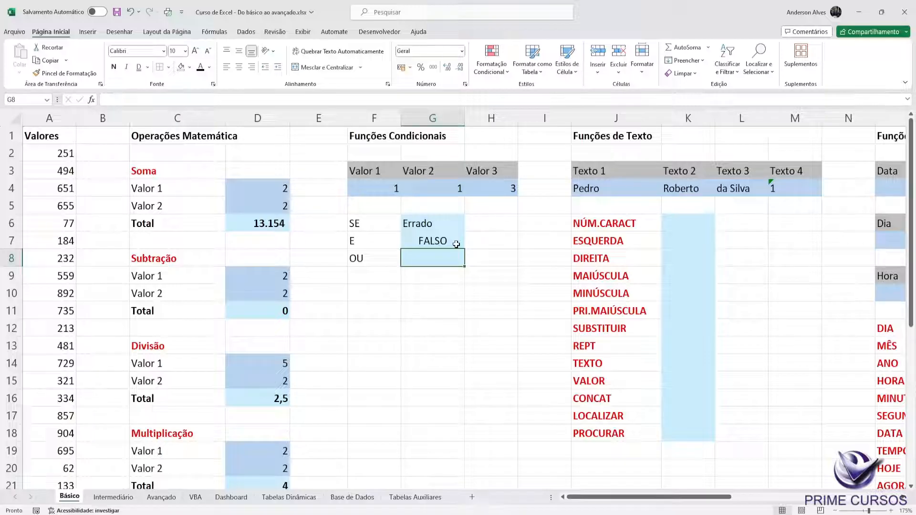
pyautogui.doubleClick(456, 244)
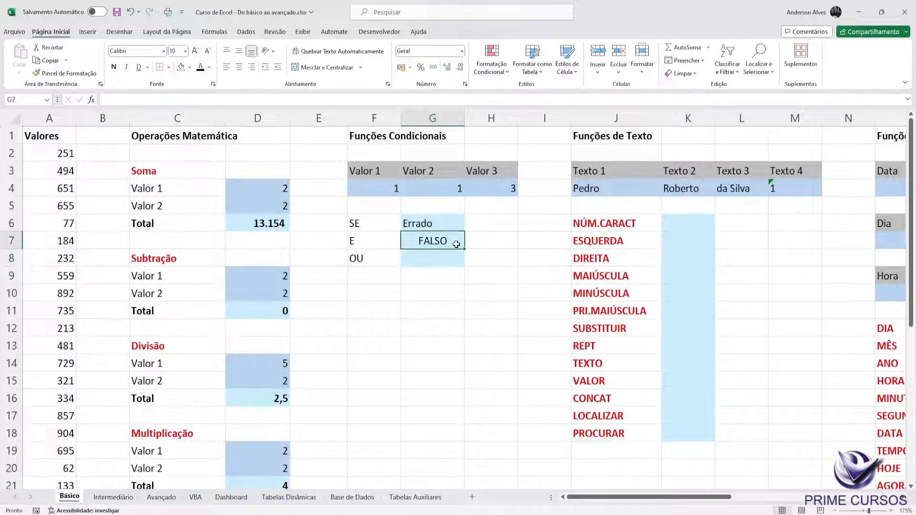
pyautogui.press('Return')
pyautogui.write('=')
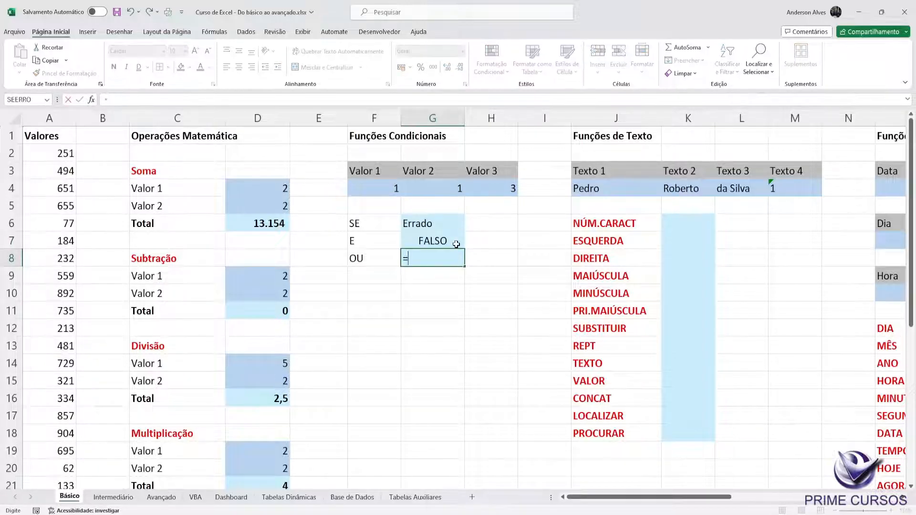
pyautogui.write('ou(')
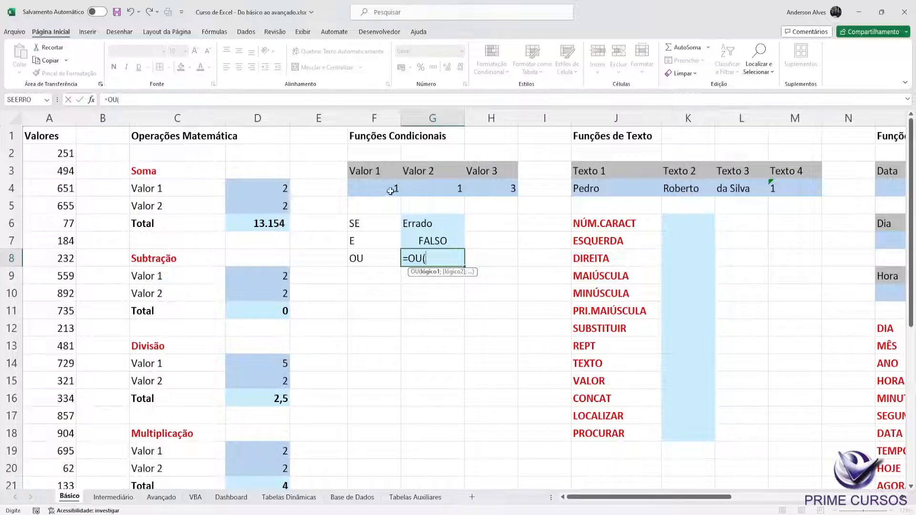
pyautogui.click(374, 188)
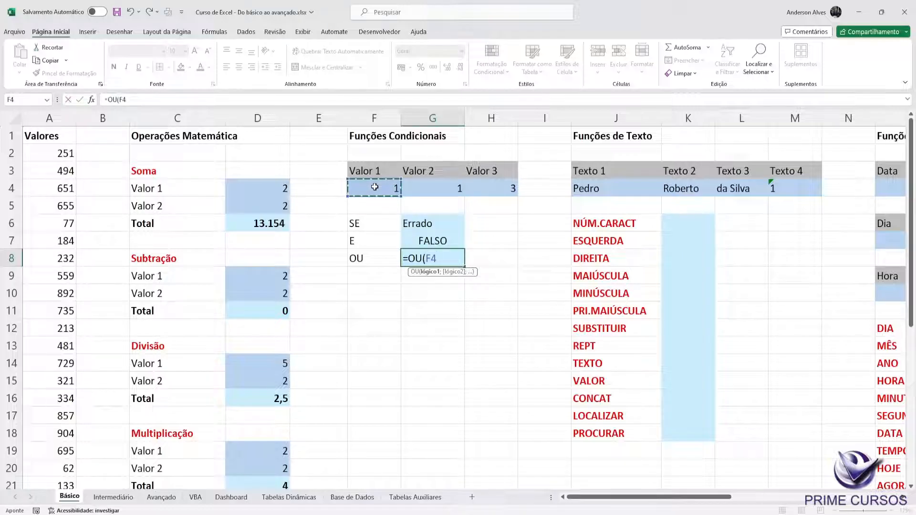
pyautogui.write('=1')
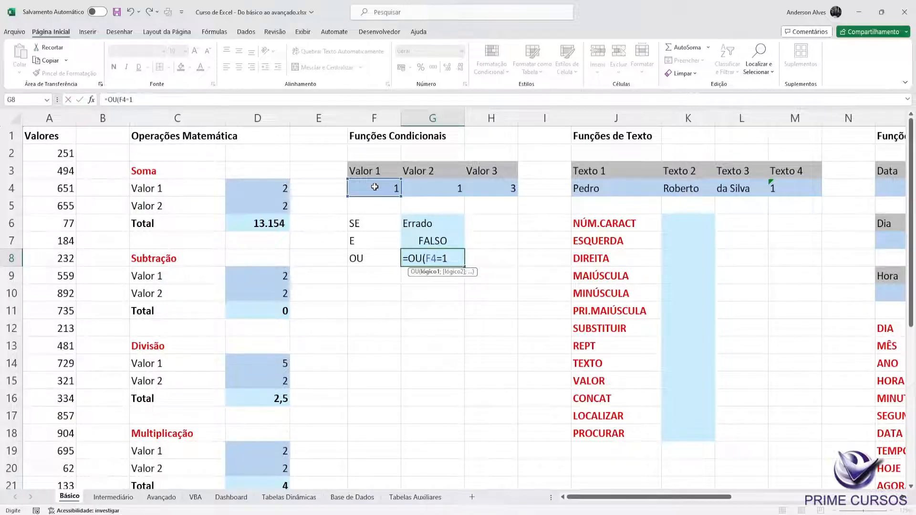
pyautogui.write(';')
# Step: Add G4=1 as the second condition of G8's OU formula and enter it
pyautogui.click(430, 183)
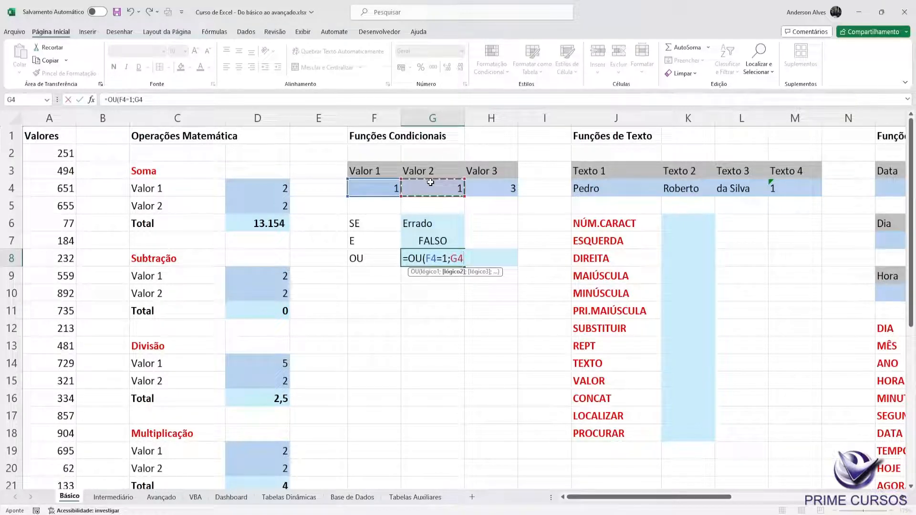
pyautogui.write('=1)')
pyautogui.press('Return')
pyautogui.press('Up')
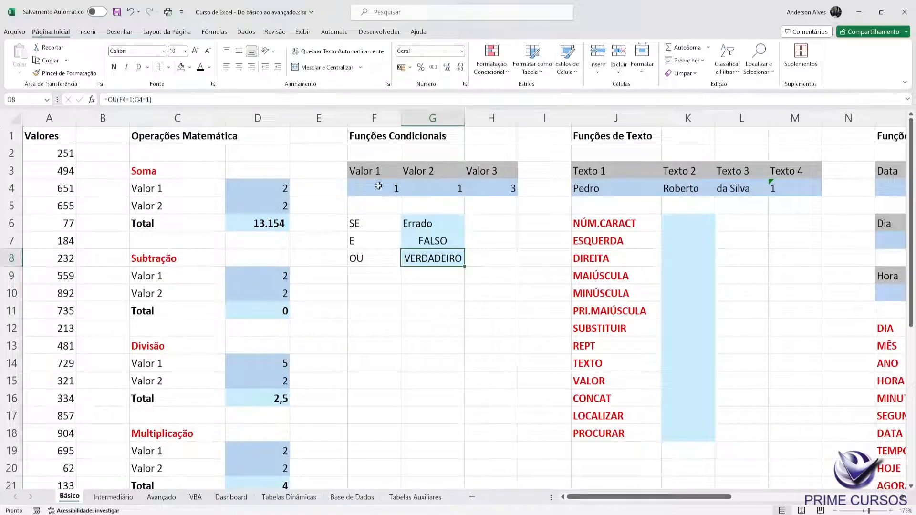
# Step: Compare the conditions in G8's OU formula with those in G7's E formula
pyautogui.click(182, 99)
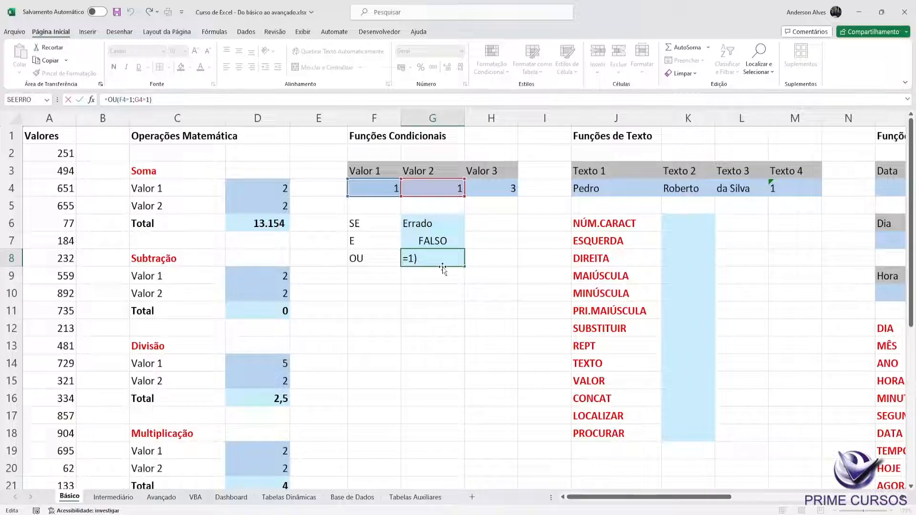
pyautogui.hotkey('ctrl', 'Return')
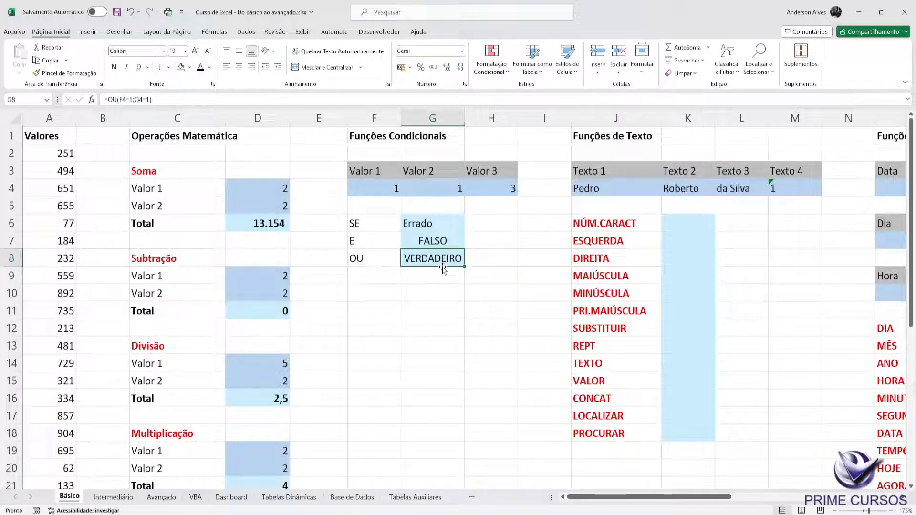
pyautogui.click(127, 99)
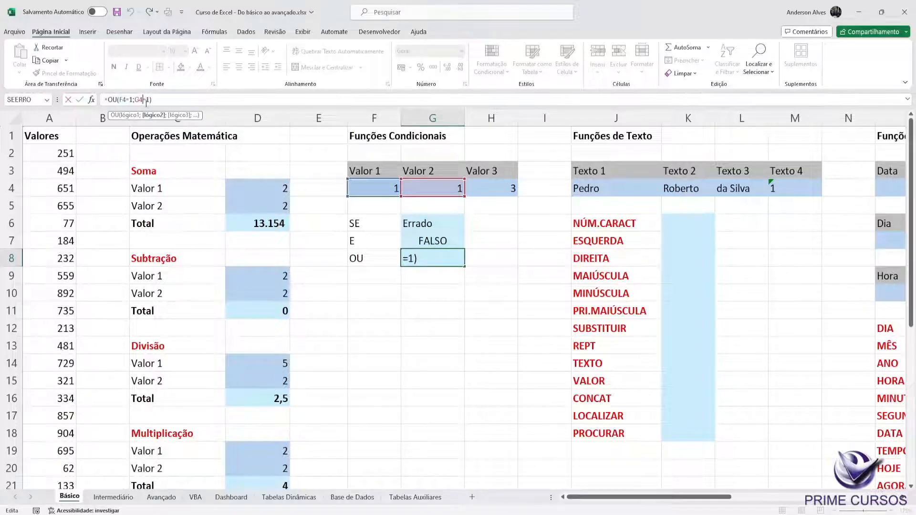
pyautogui.click(426, 237)
pyautogui.click(132, 99)
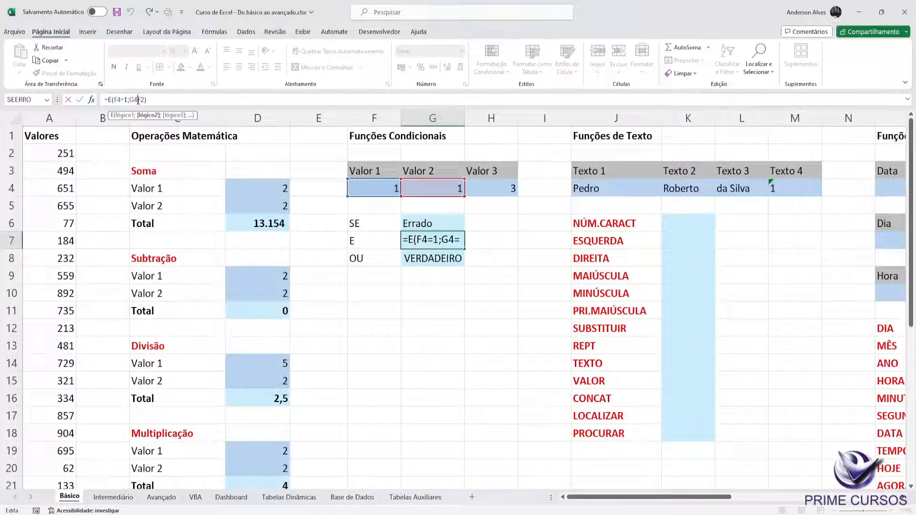
pyautogui.hotkey('ctrl', 'Return')
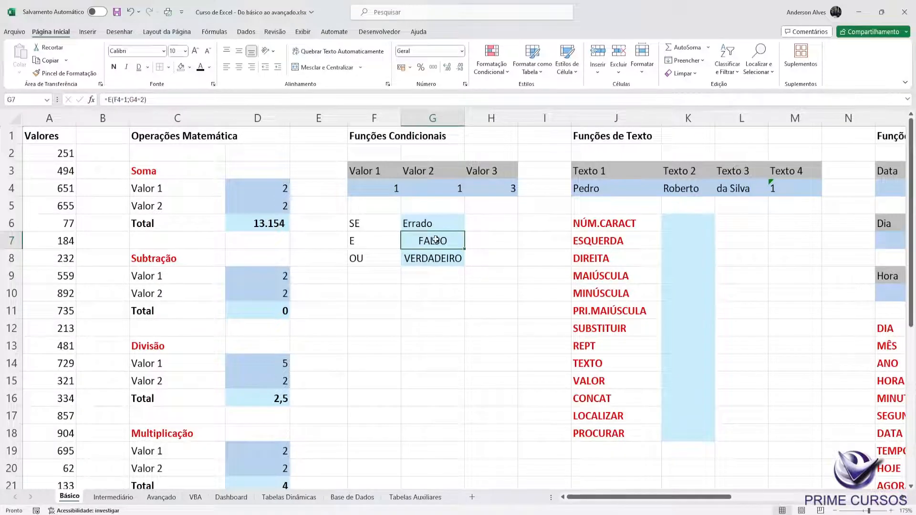
# Step: Set Valor 2 in G4 to 2 and recheck G7's E formula without changing it
pyautogui.click(441, 188)
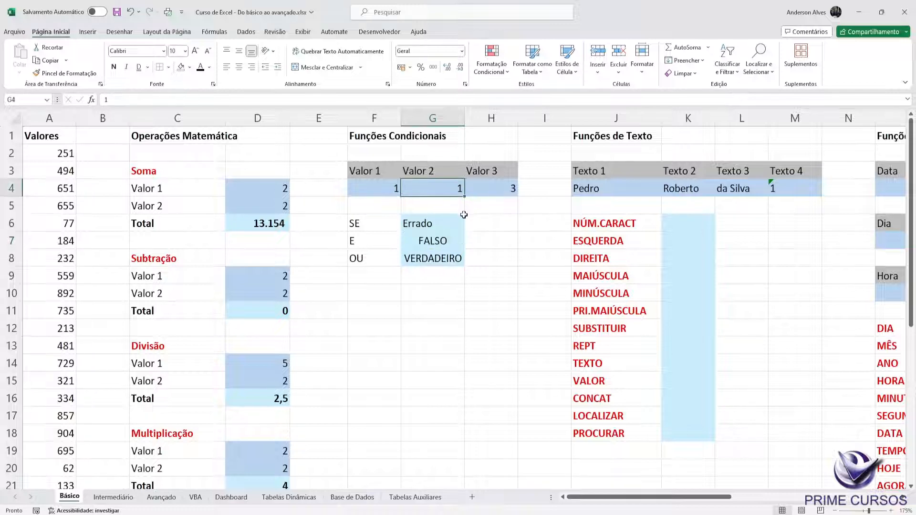
pyautogui.write('2')
pyautogui.press('Return')
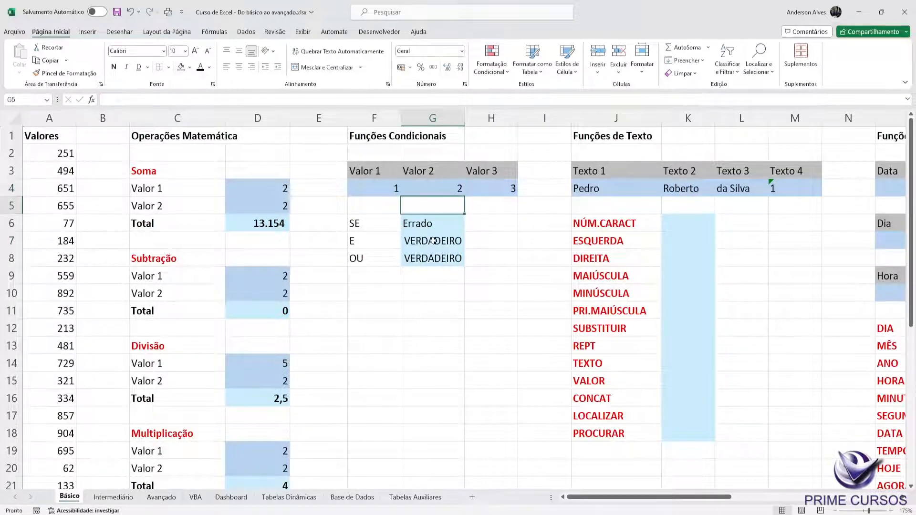
pyautogui.click(435, 242)
pyautogui.click(233, 103)
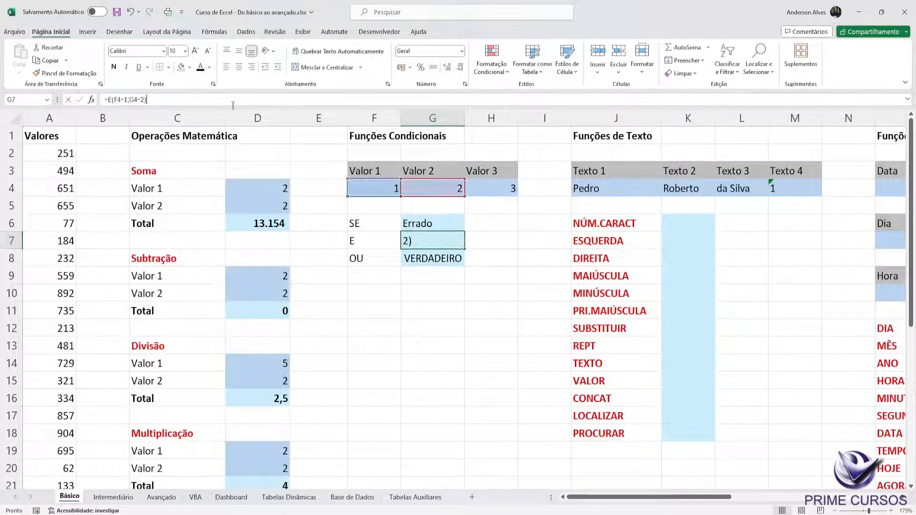
pyautogui.click(451, 239)
pyautogui.doubleClick(451, 240)
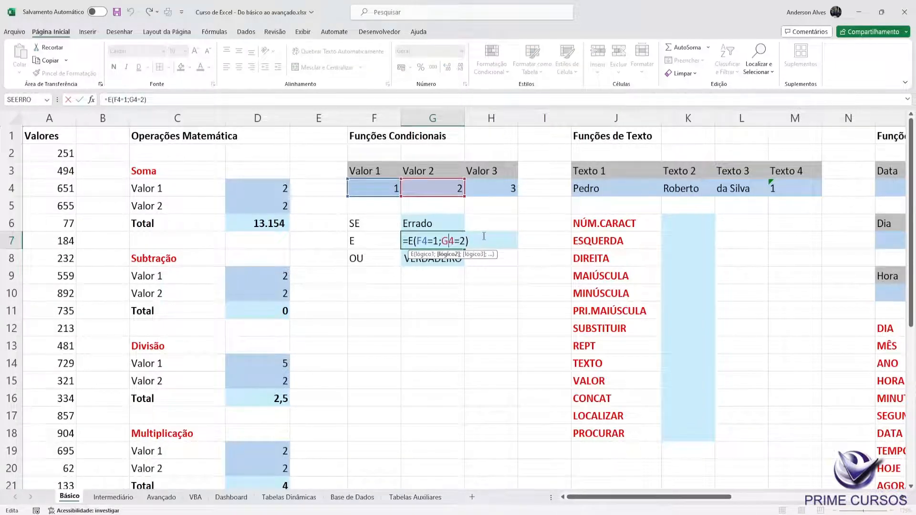
pyautogui.press('Escape')
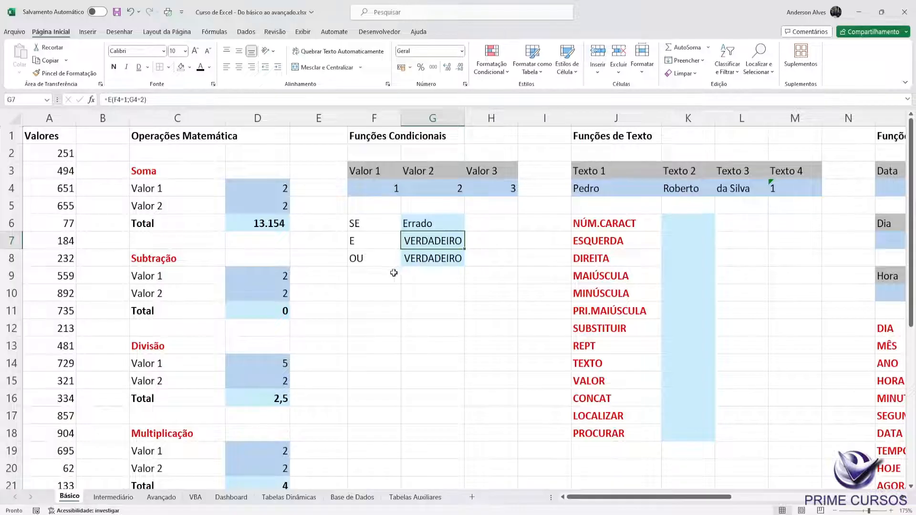
# Step: Add the labels SE(E in F9 and SE(OU in F10 below the OU label
pyautogui.click(393, 273)
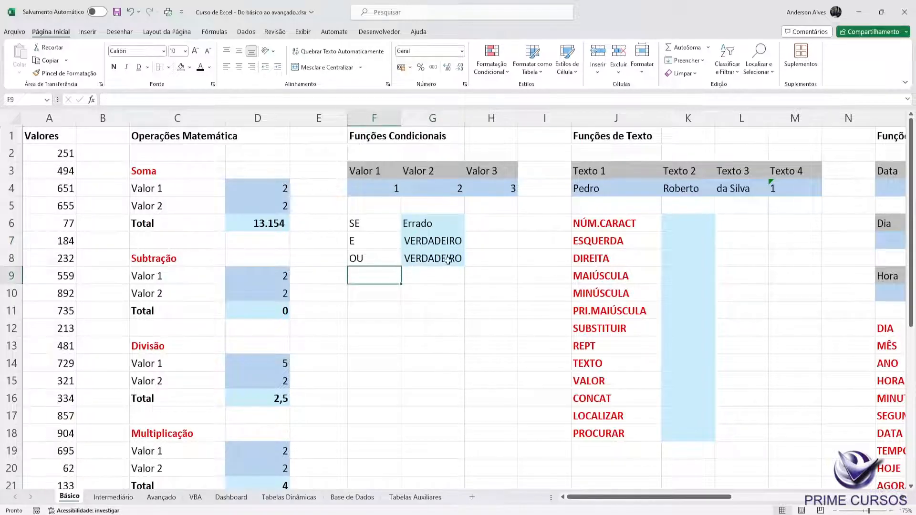
pyautogui.write('SE)')
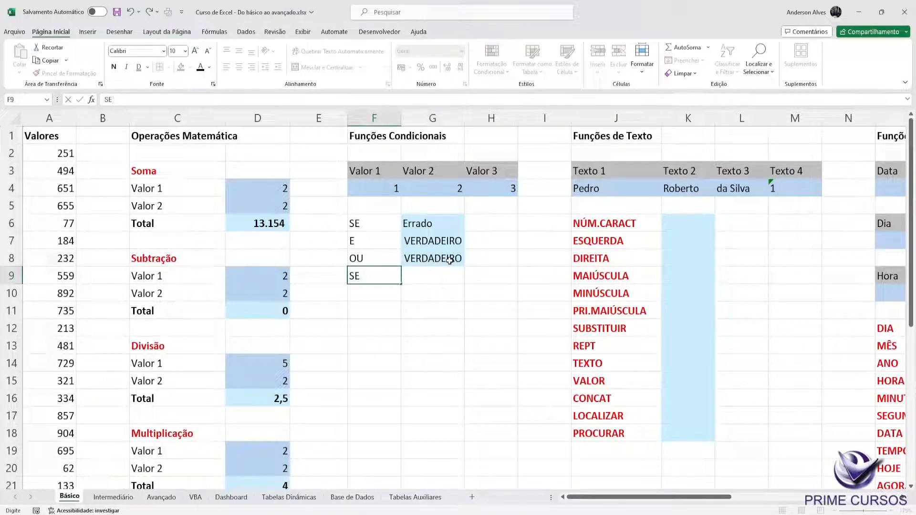
pyautogui.write('E')
pyautogui.press('Return')
pyautogui.write('SE')
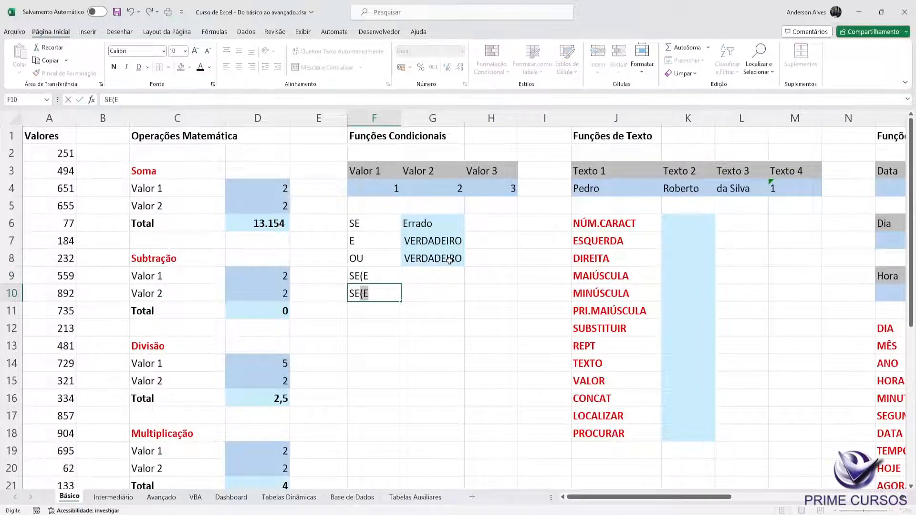
pyautogui.write('(')
pyautogui.press('BackSpace')
pyautogui.write('OU')
pyautogui.press('Return')
# Step: Review the OU formula in G8 and the E formula in G7
pyautogui.press('Right')
pyautogui.press('Up')
pyautogui.press('Up')
pyautogui.press('Up')
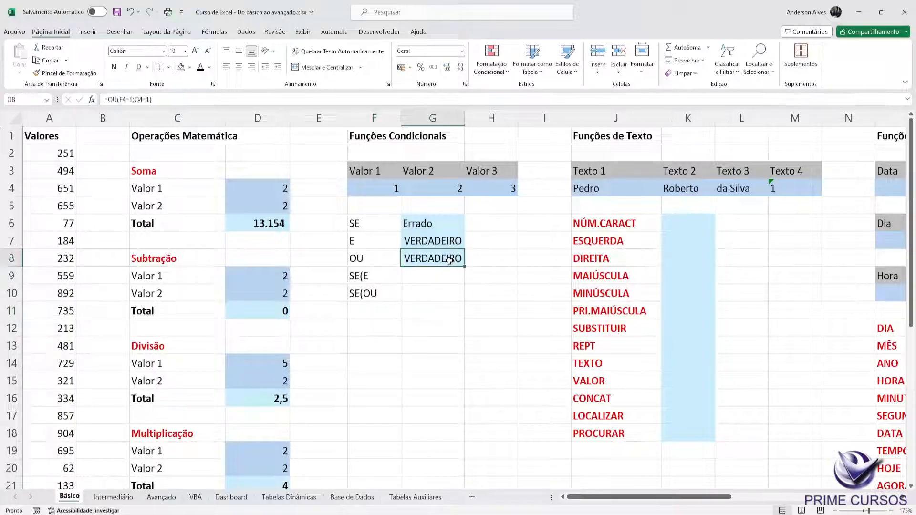
pyautogui.press('Up')
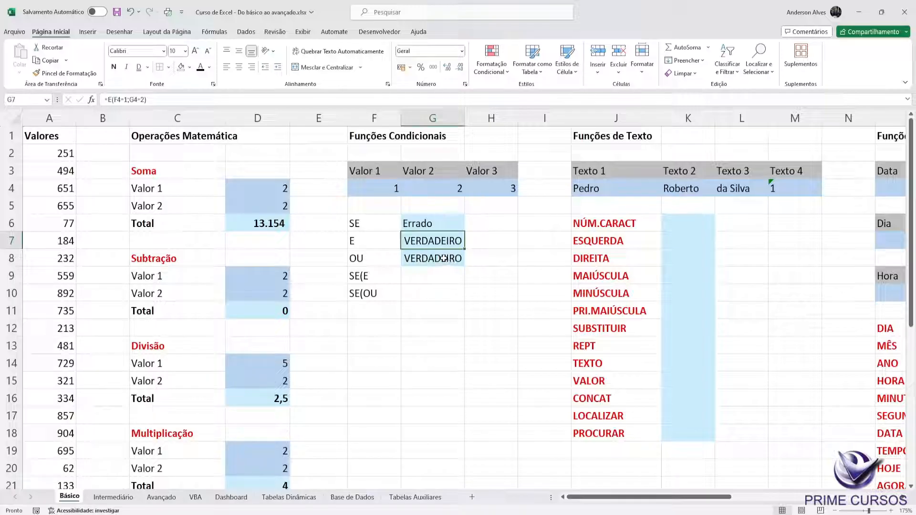
# Step: Start an SE formula in G9 whose logical test is a nested E function with the conditions F4=1 and G4=2
pyautogui.click(428, 278)
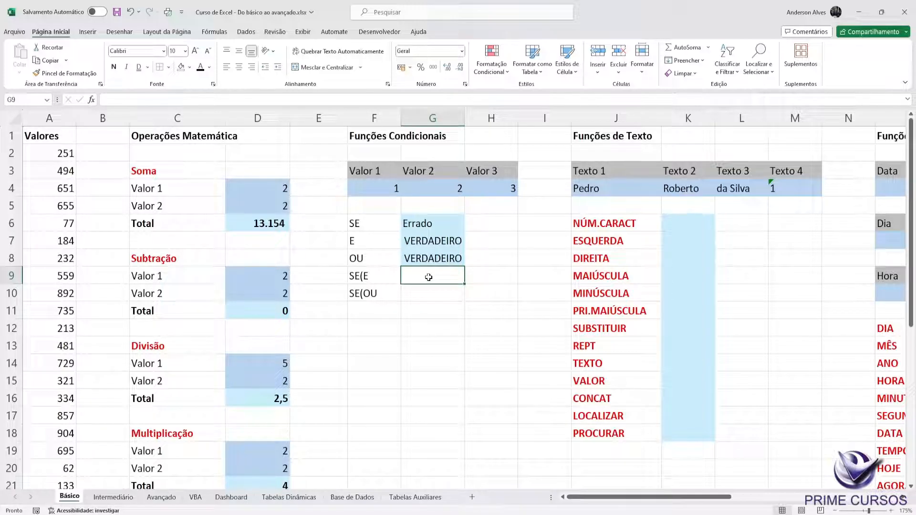
pyautogui.write('=')
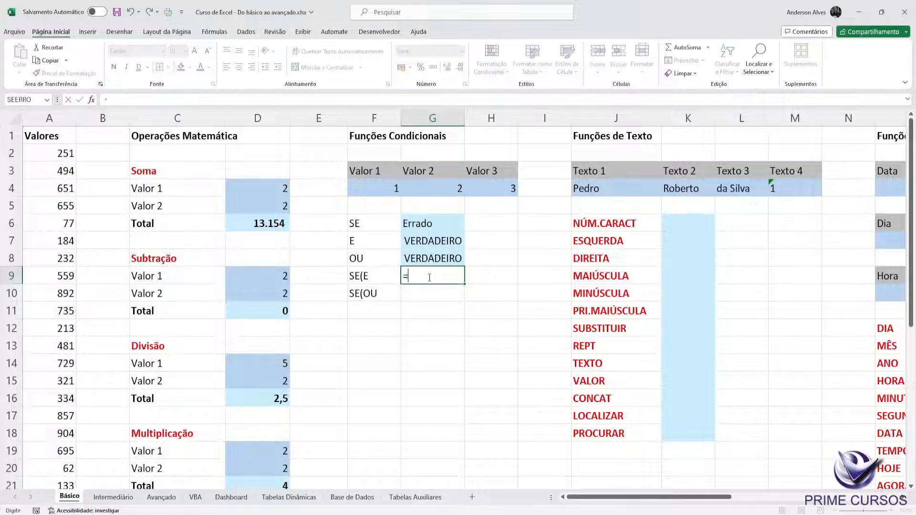
pyautogui.write('SE(')
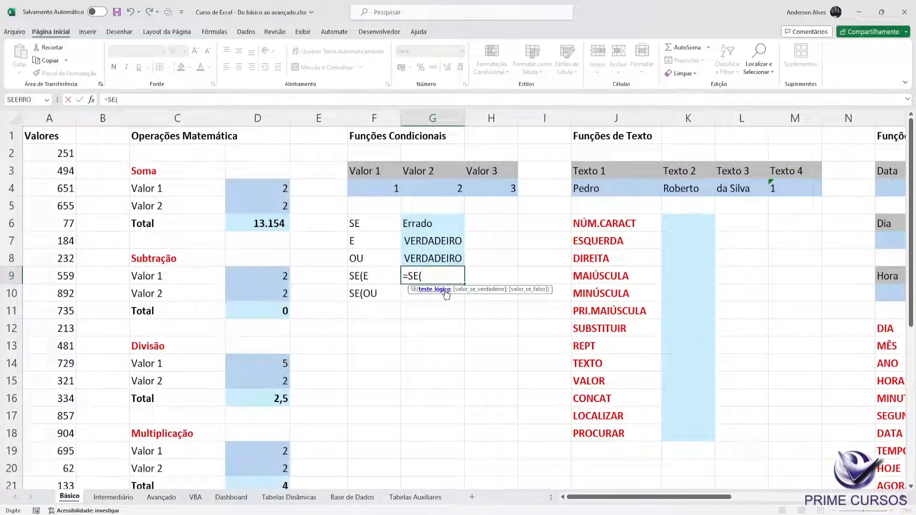
pyautogui.write('E(')
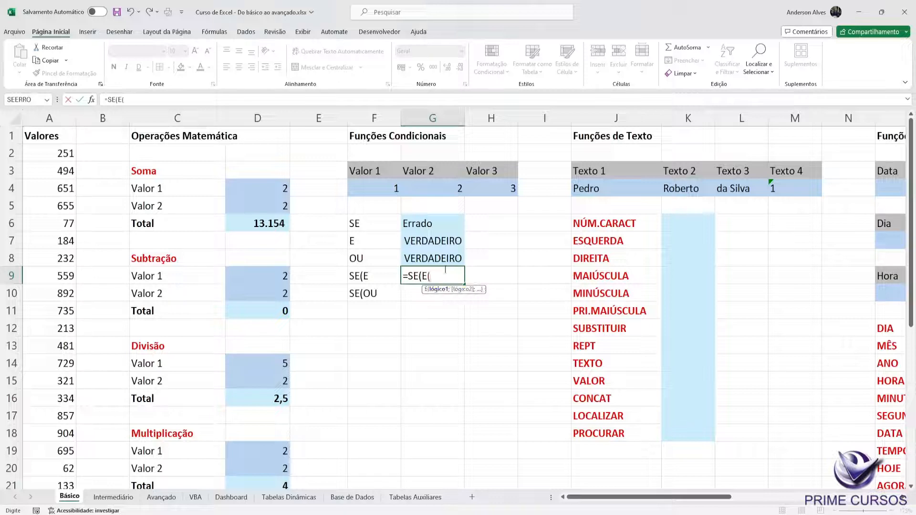
pyautogui.click(383, 189)
pyautogui.write('=1;')
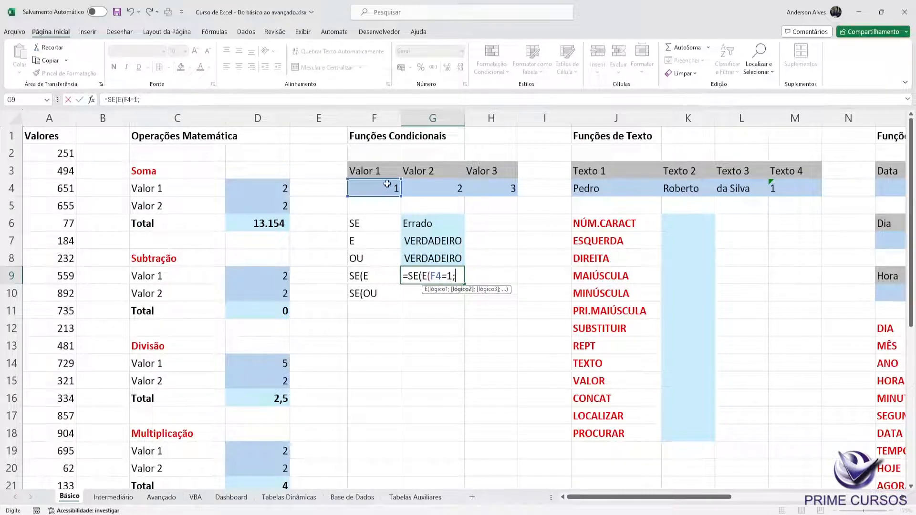
pyautogui.click(423, 184)
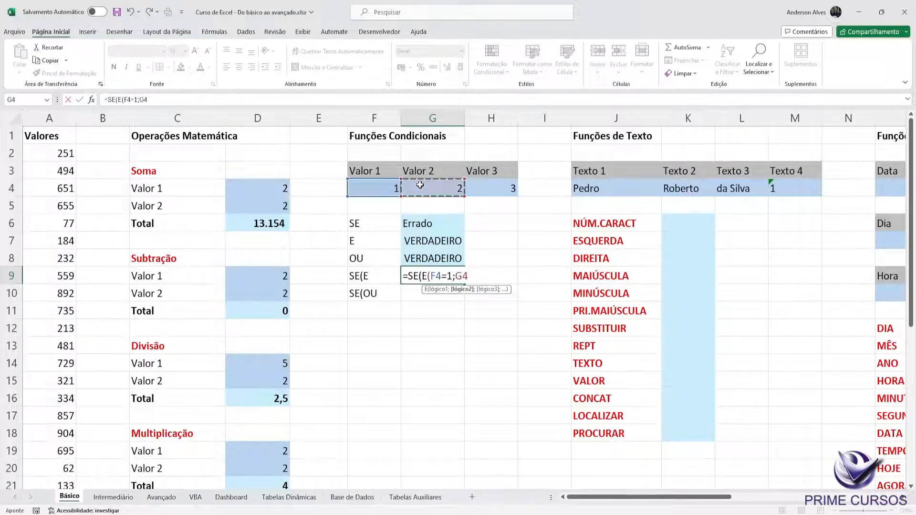
pyautogui.write('=2)')
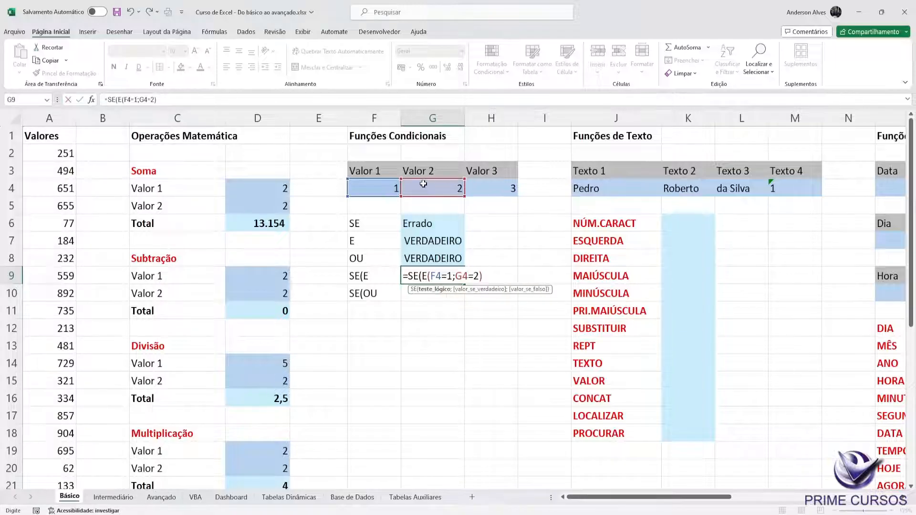
# Step: Complete G9's SE formula with "Correto" for true and "Errado" for false, and enter it
pyautogui.moveTo(482, 276); pyautogui.dragTo(423, 277)
pyautogui.click(488, 276)
pyautogui.write(';"cORR')
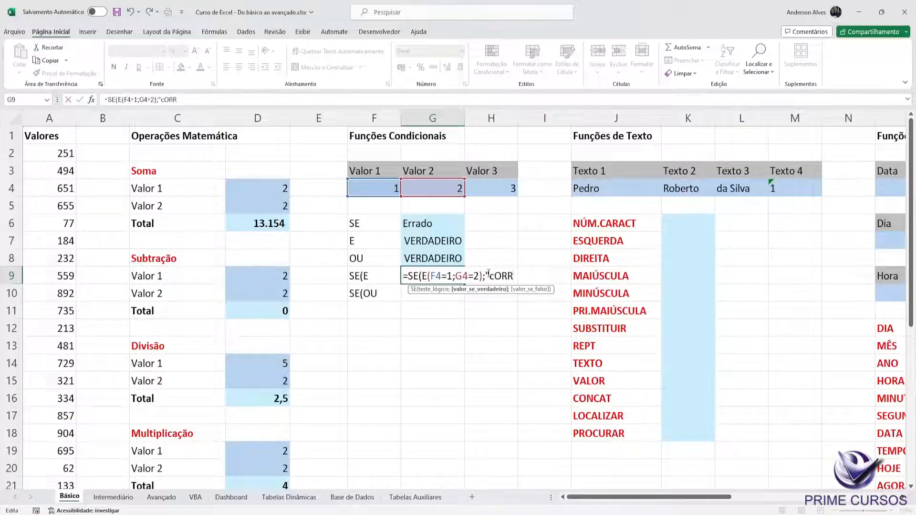
pyautogui.write('ECorreto";"Er')
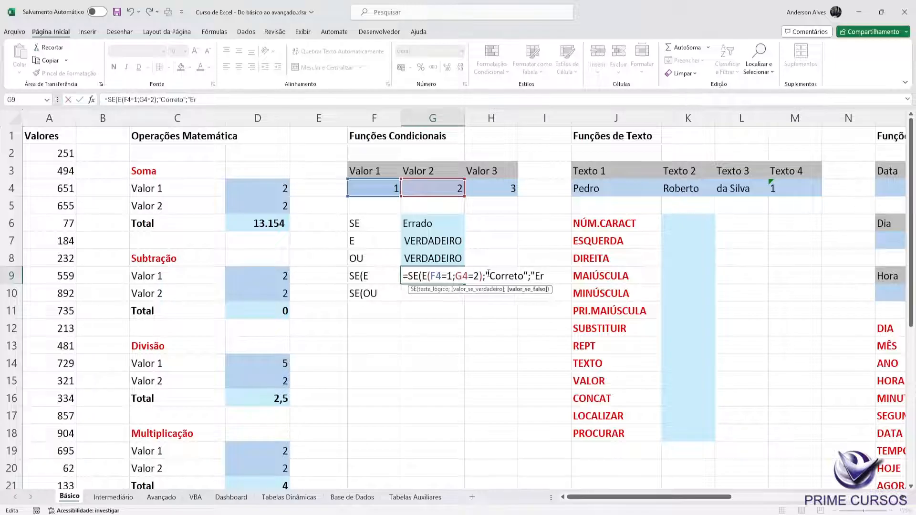
pyautogui.write('rado")')
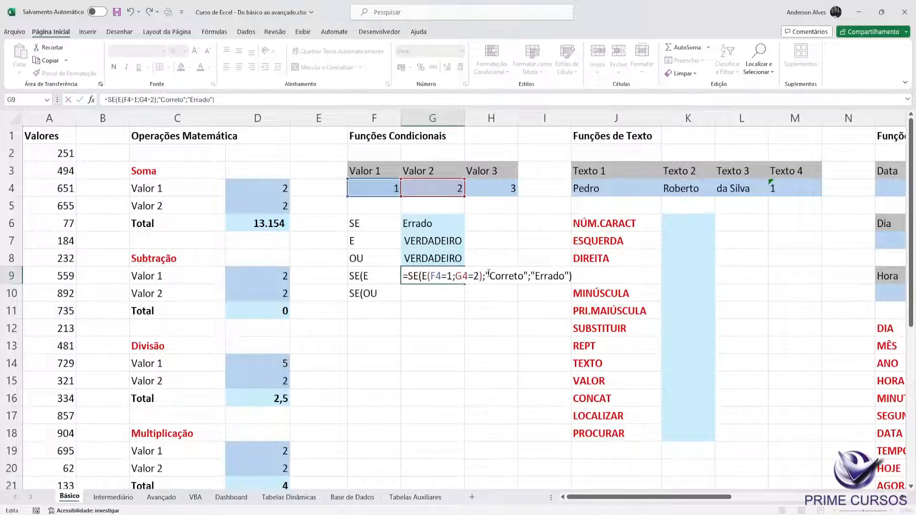
pyautogui.press('Return')
pyautogui.press('Up')
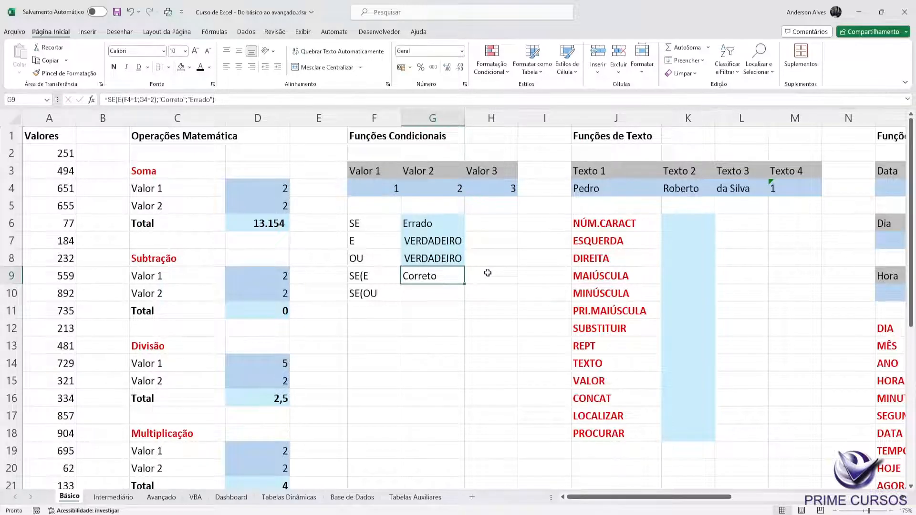
# Step: Copy the cell formatting of G8 to G9 and G10
pyautogui.press('Up')
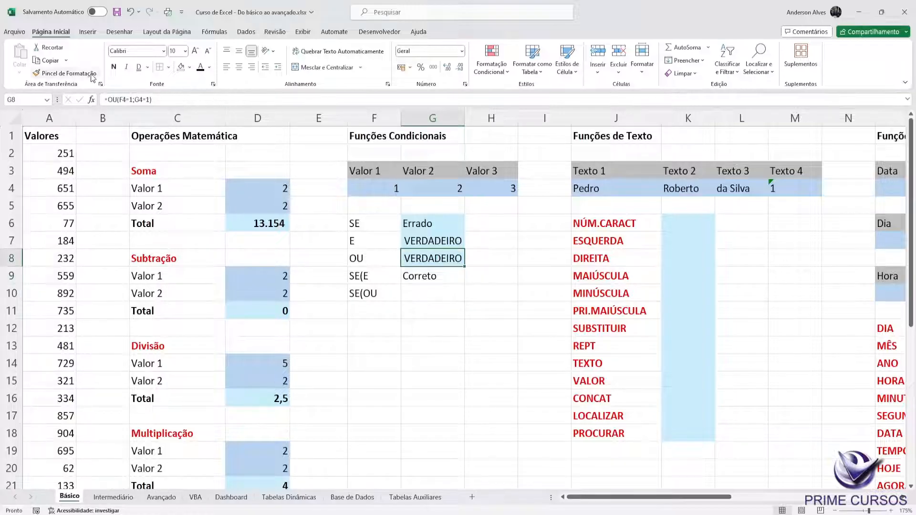
pyautogui.click(86, 77)
pyautogui.press('Down')
pyautogui.click(86, 78)
pyautogui.press('Down')
pyautogui.press('Up')
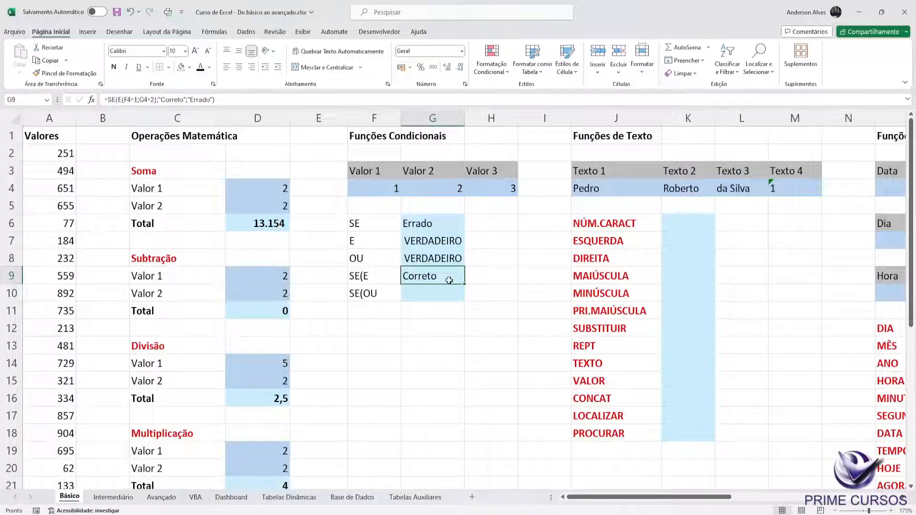
# Step: Set Valor 2 in G4 to 1 and check the formulas in G7 and G9
pyautogui.click(430, 190)
pyautogui.write('1')
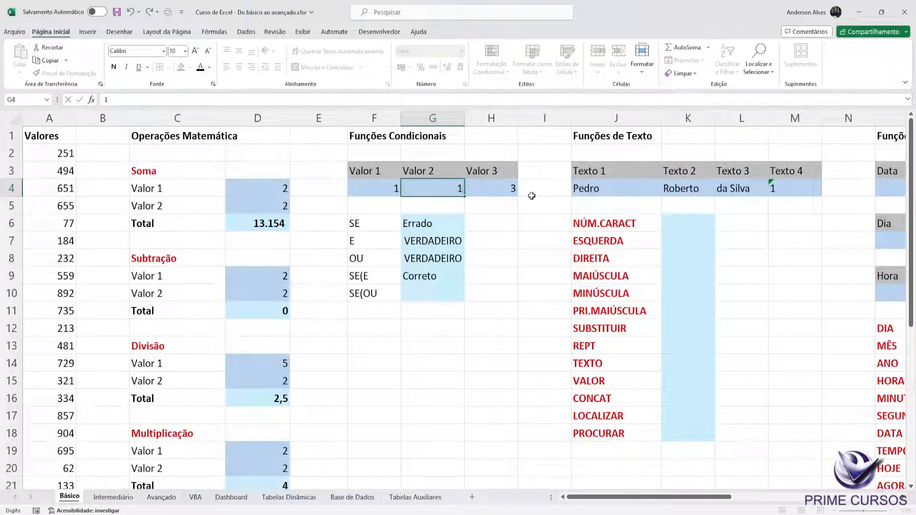
pyautogui.press('Return')
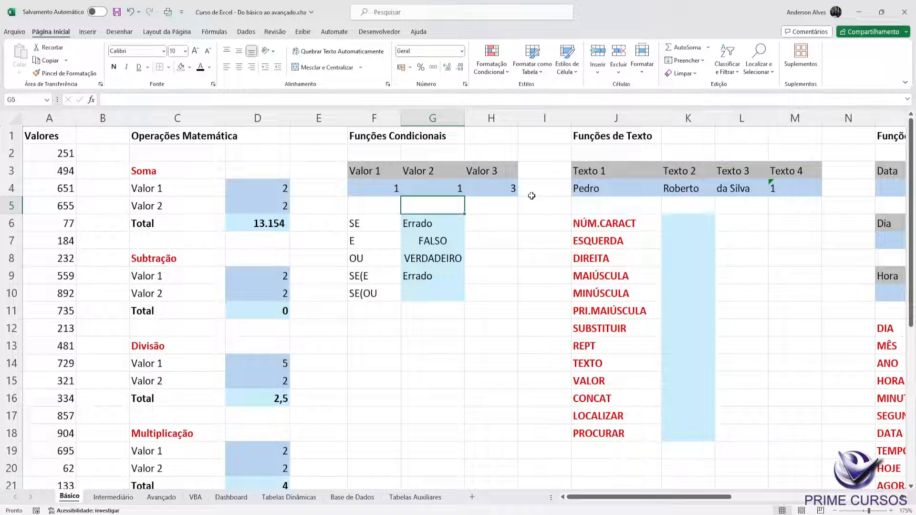
pyautogui.click(439, 241)
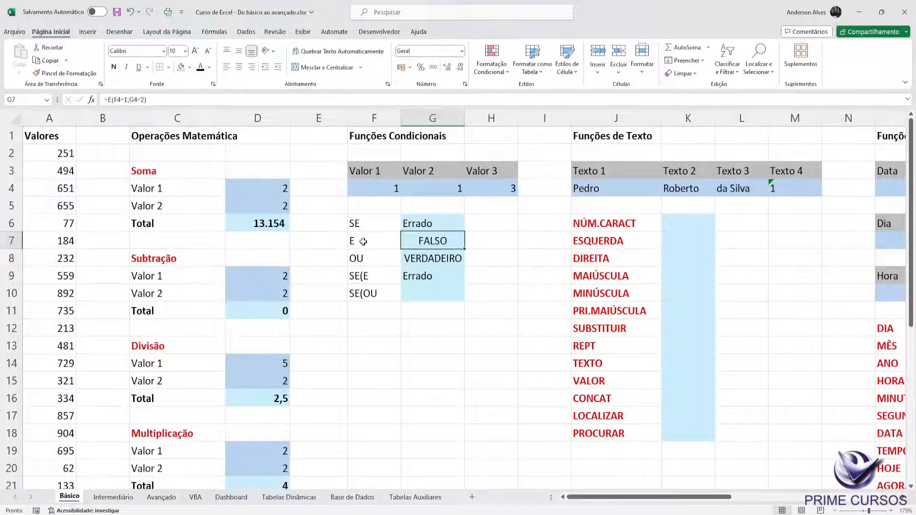
pyautogui.click(413, 278)
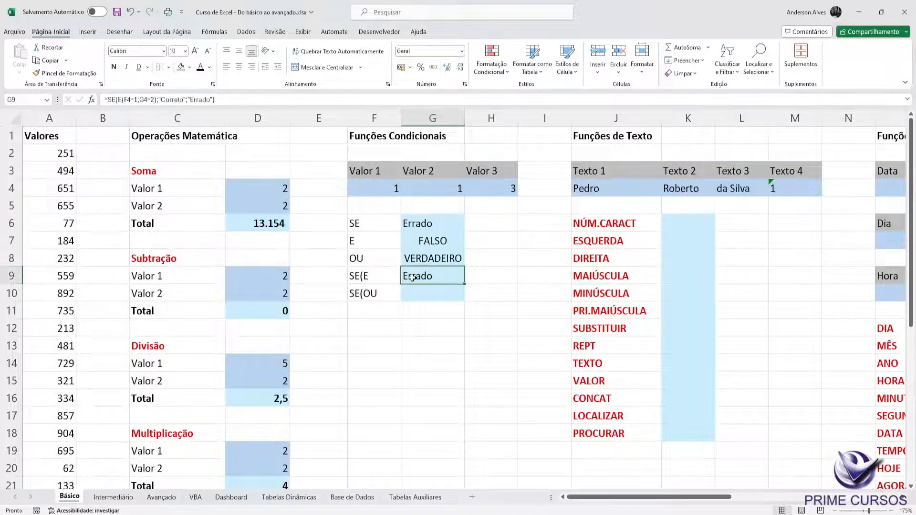
# Step: Add H4=3 as the third condition of the E function nested in G9's formula and enter it
pyautogui.click(154, 99)
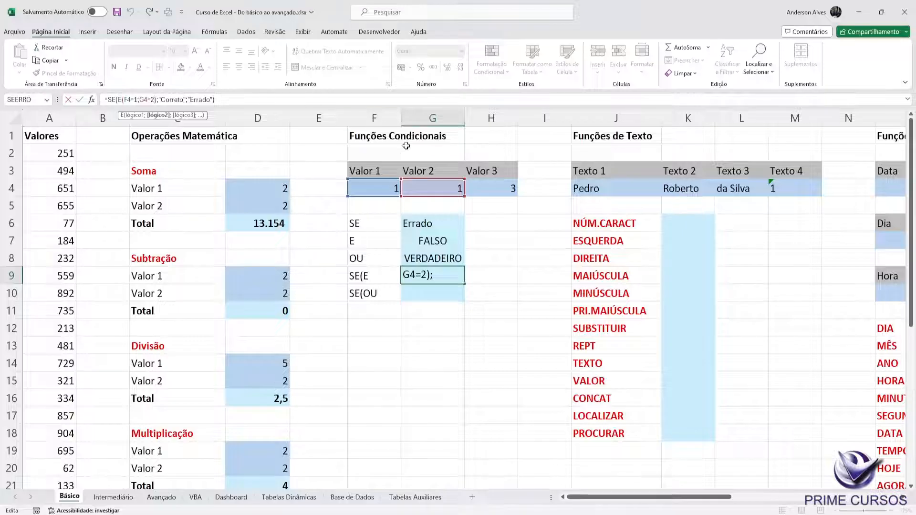
pyautogui.click(427, 279)
pyautogui.doubleClick(431, 277)
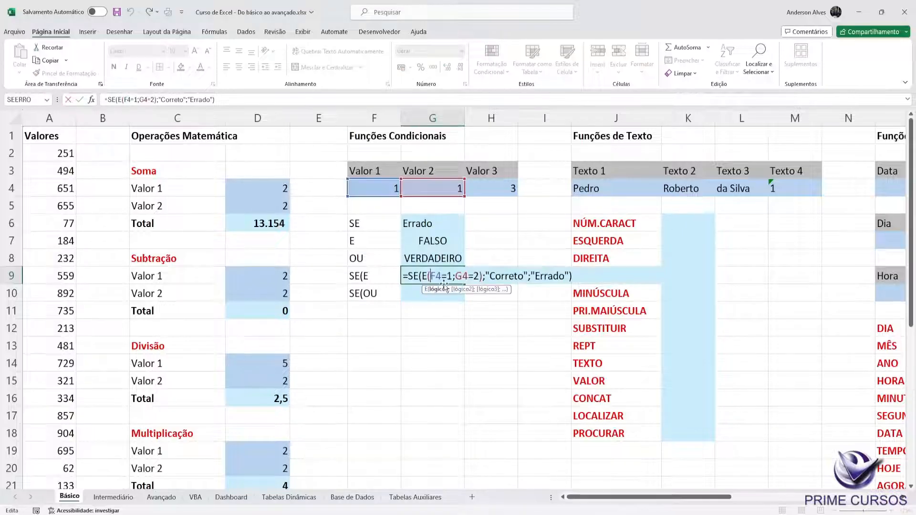
pyautogui.click(470, 276)
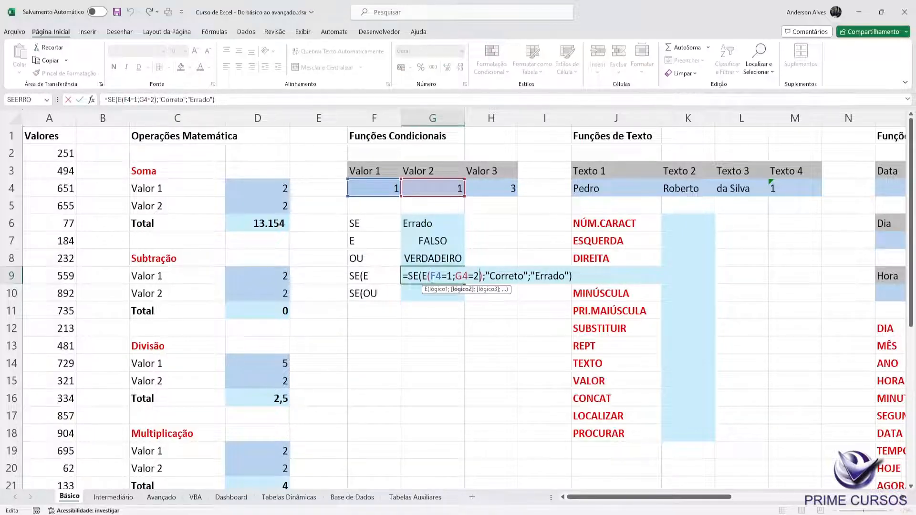
pyautogui.moveTo(431, 276); pyautogui.dragTo(480, 276)
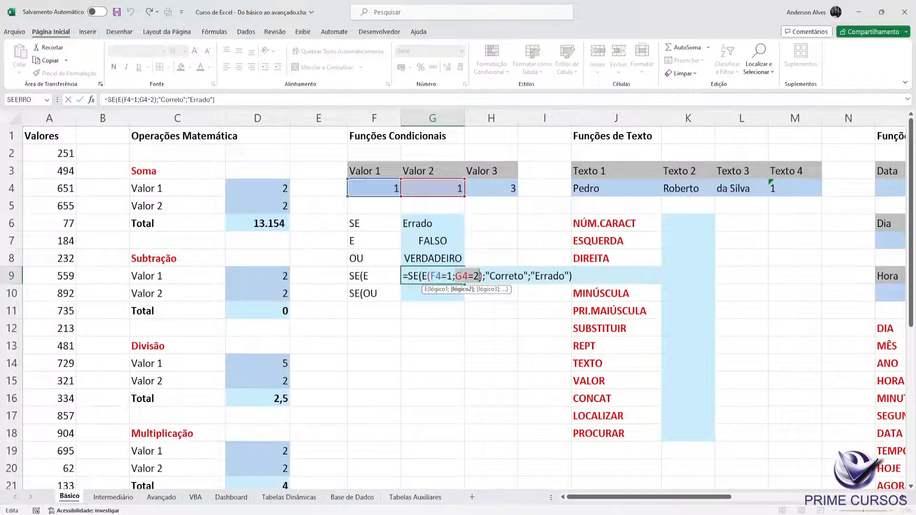
pyautogui.click(481, 275)
pyautogui.write(';')
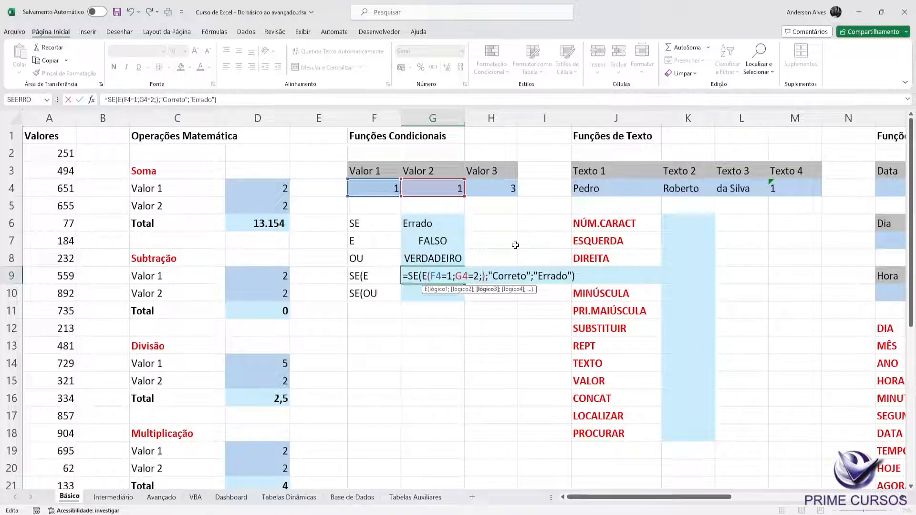
pyautogui.click(500, 185)
pyautogui.write('=4')
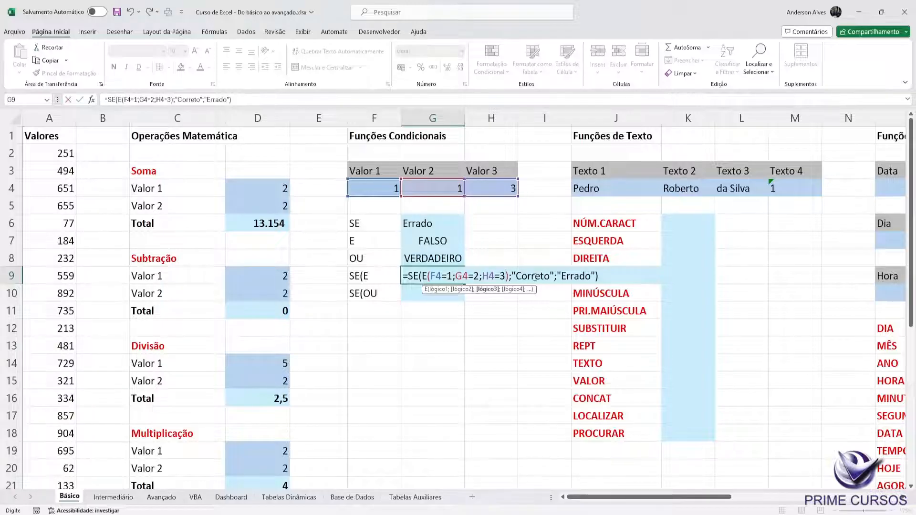
pyautogui.hotkey('ctrl', 'Return')
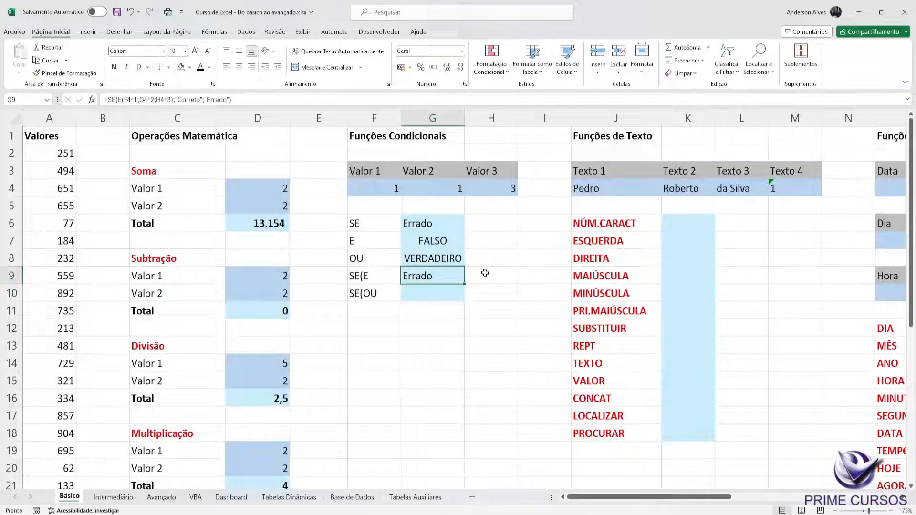
# Step: Set Valor 2 in G4 to 2
pyautogui.click(449, 191)
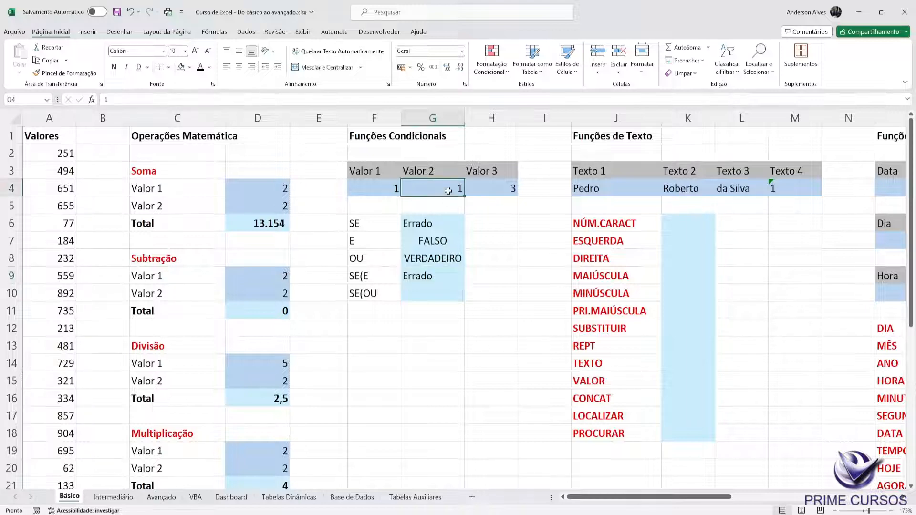
pyautogui.write('2')
pyautogui.press('Return')
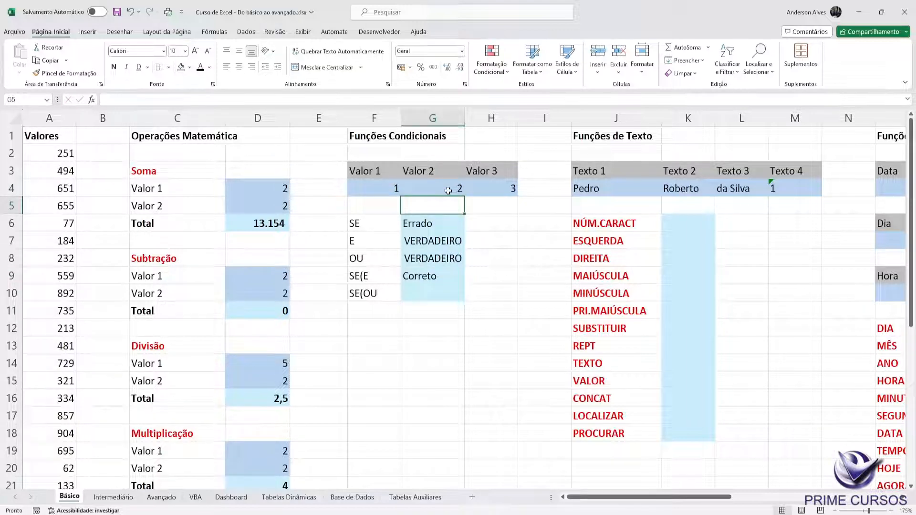
# Step: Set Valor 3 in H4 to 7 and check the formulas in G7 and G9
pyautogui.press('Up')
pyautogui.press('Right')
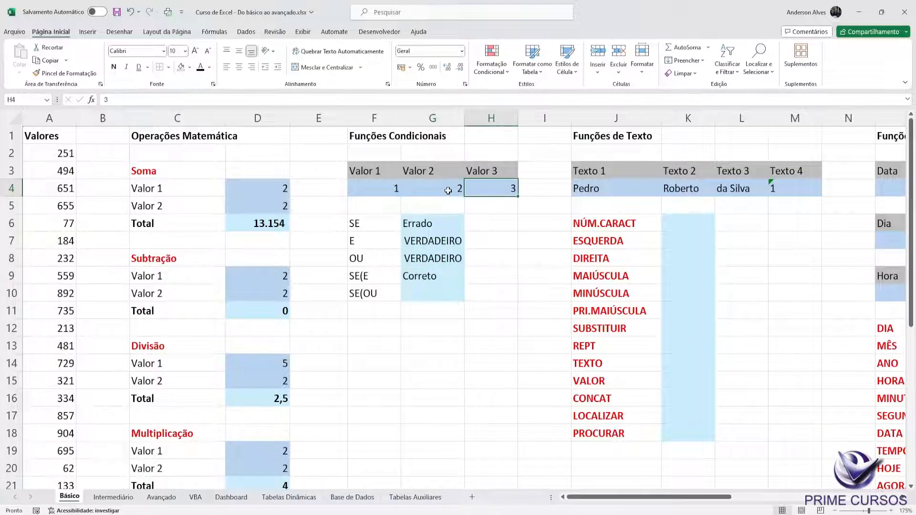
pyautogui.write('7')
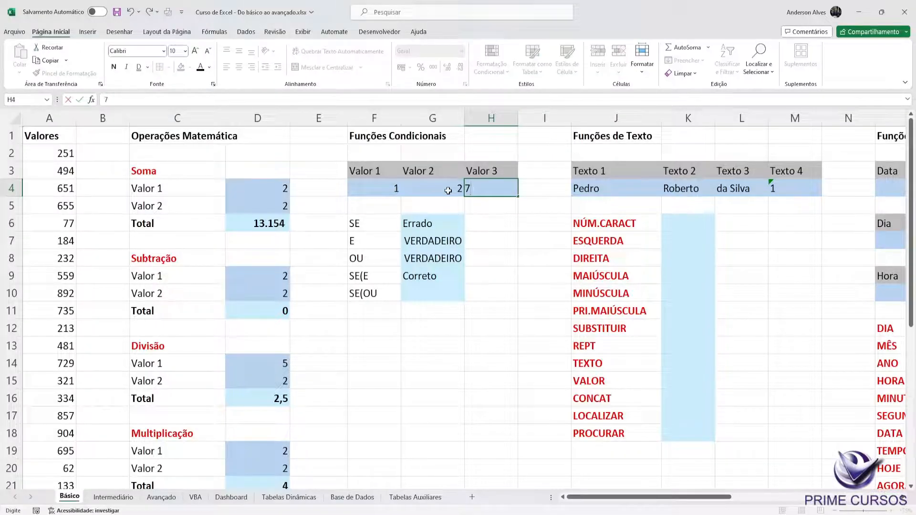
pyautogui.press('Return')
pyautogui.click(435, 269)
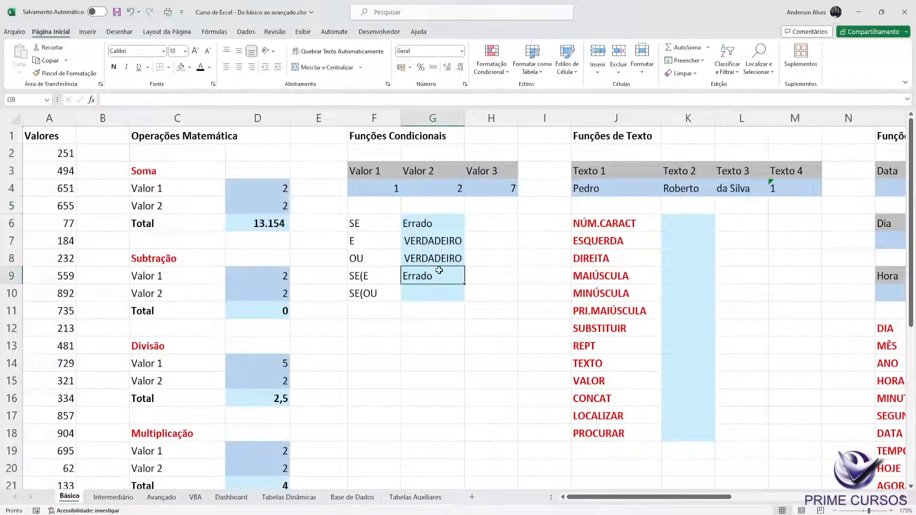
pyautogui.doubleClick(428, 241)
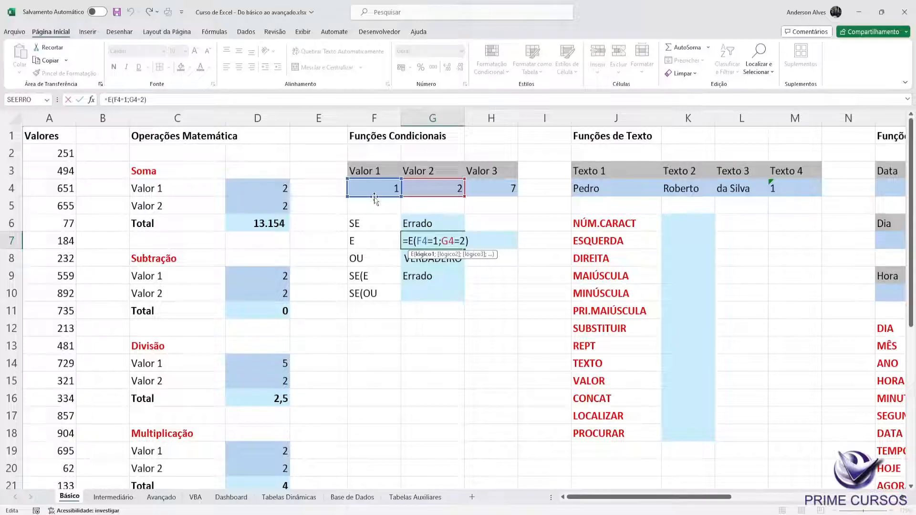
pyautogui.press('Escape')
pyautogui.doubleClick(432, 276)
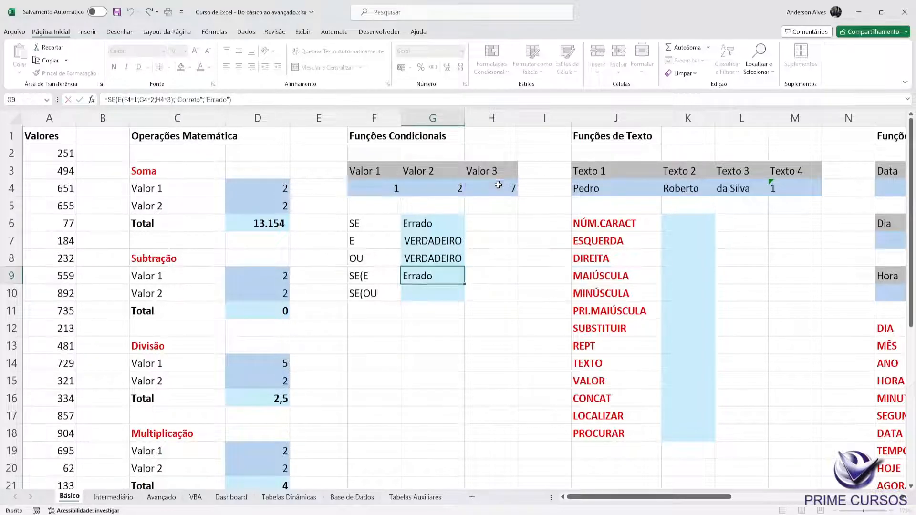
# Step: Set Valor 3 in H4 to 3
pyautogui.click(498, 186)
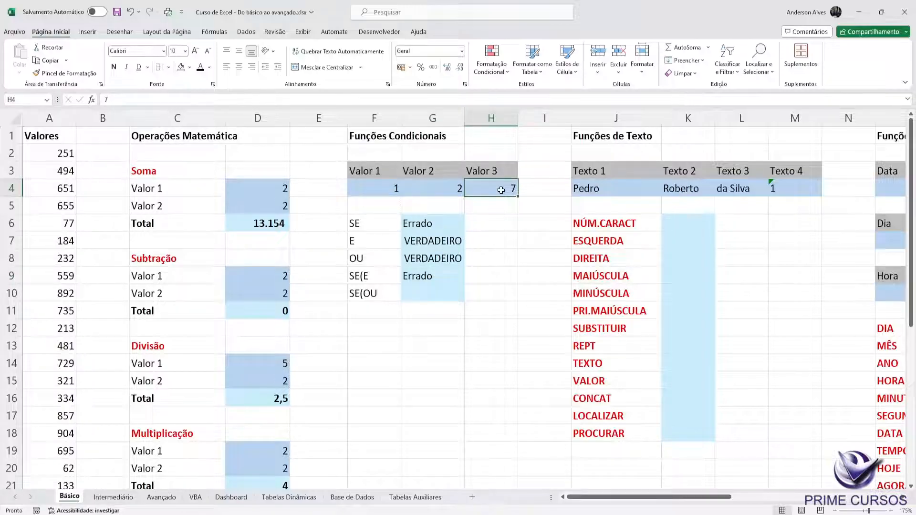
pyautogui.write('3')
pyautogui.press('Return')
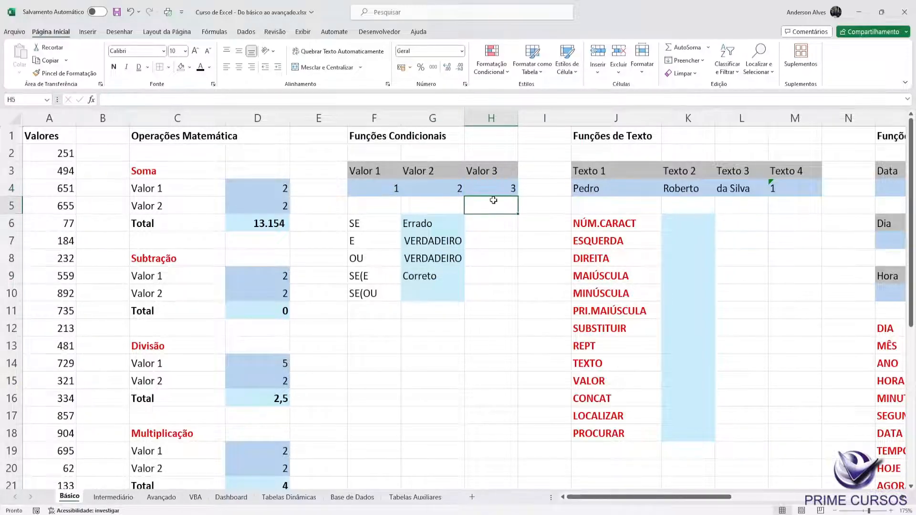
# Step: Copy the text of G9's SE(E formula into cell G10 beside the SE(OU label, keeping the same cell references
pyautogui.click(438, 292)
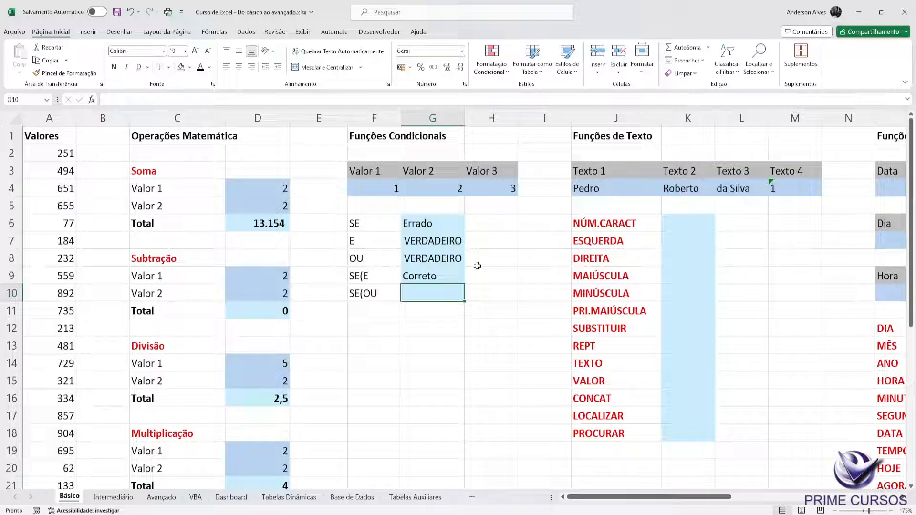
pyautogui.click(432, 273)
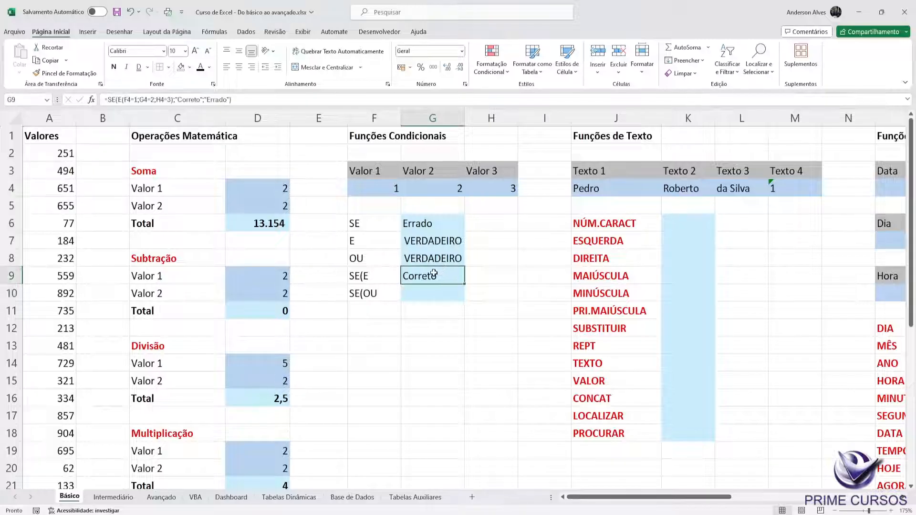
pyautogui.doubleClick(412, 276)
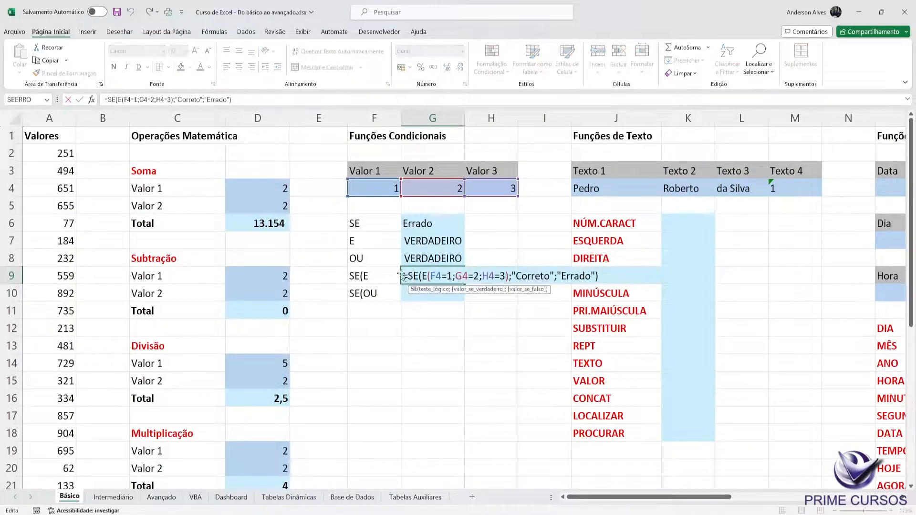
pyautogui.moveTo(402, 277); pyautogui.dragTo(622, 280)
pyautogui.hotkey('ctrl', 'c')
pyautogui.hotkey('ctrl', 'Return')
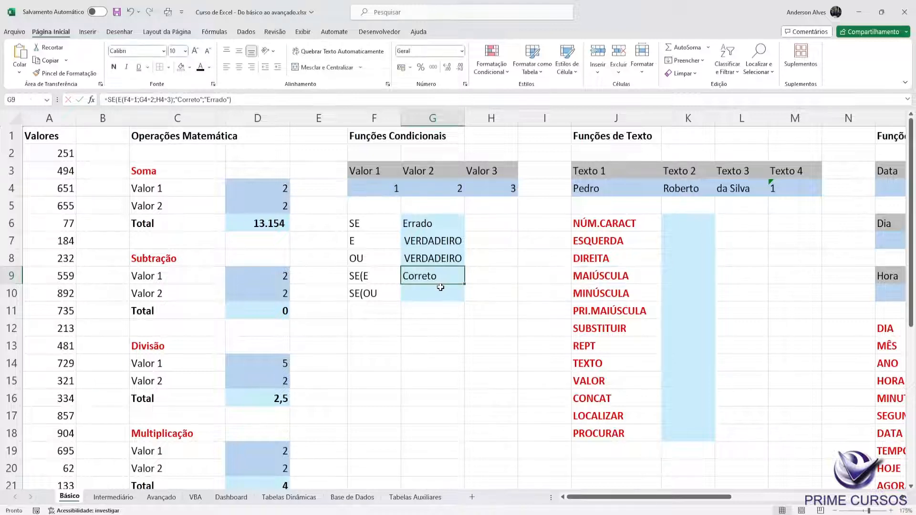
pyautogui.doubleClick(439, 288)
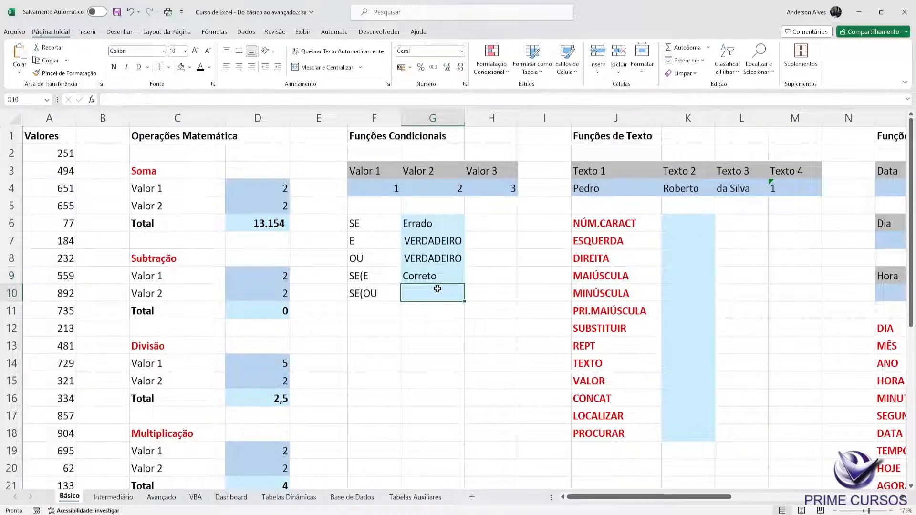
pyautogui.hotkey('ctrl', 'v')
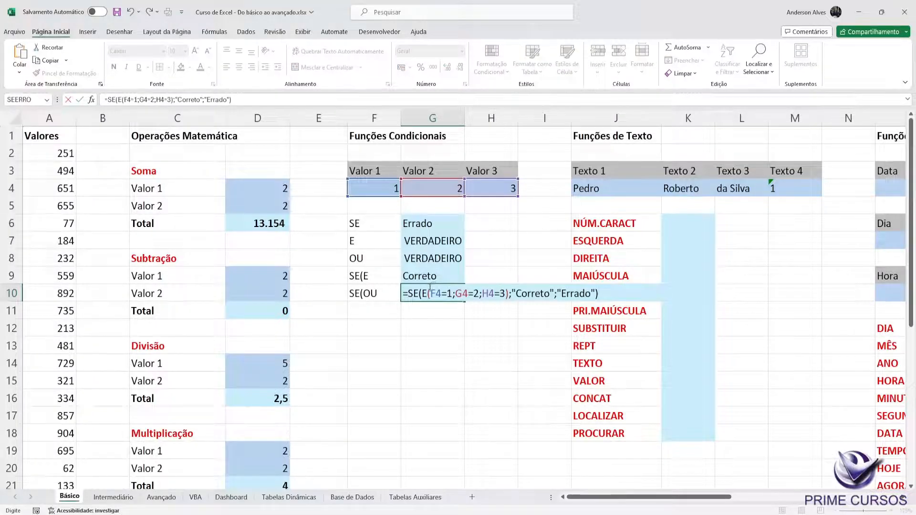
# Step: Replace the nested E function with OU in G10's formula, review its three conditions and enter it
pyautogui.click(431, 288)
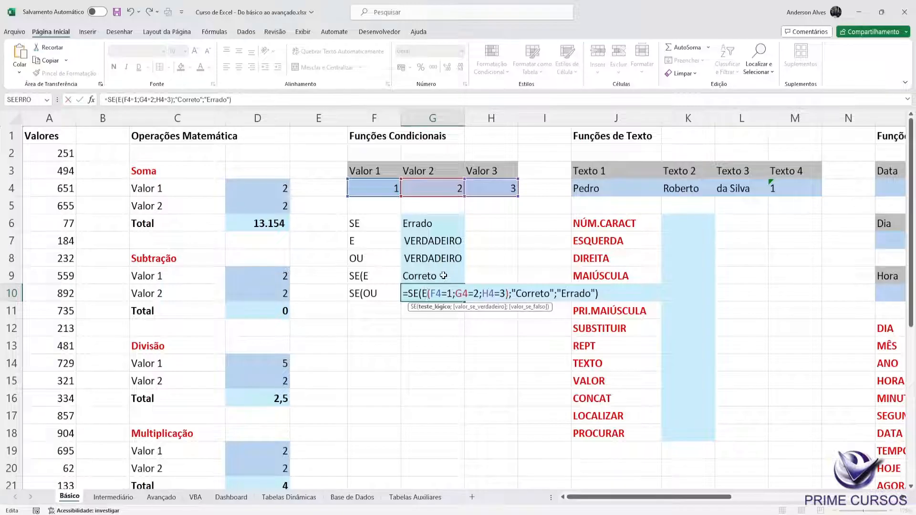
pyautogui.press('BackSpace')
pyautogui.write('OU')
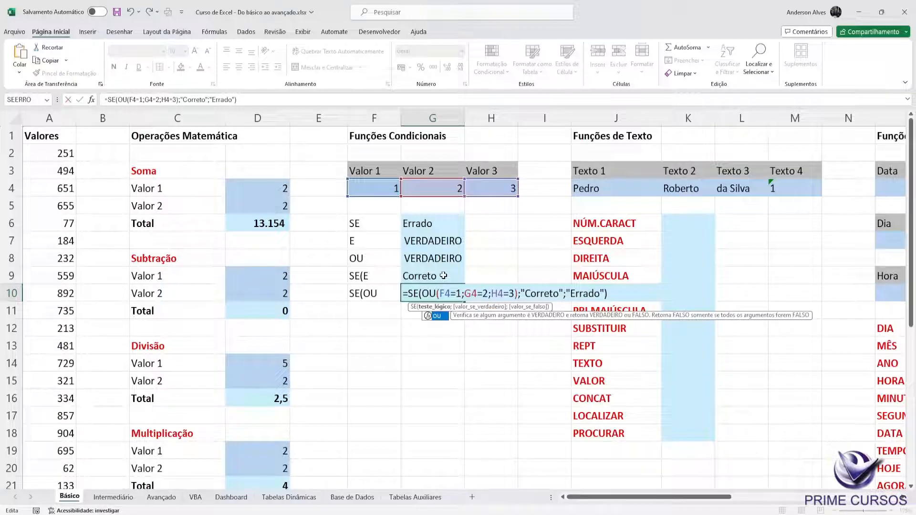
pyautogui.click(459, 294)
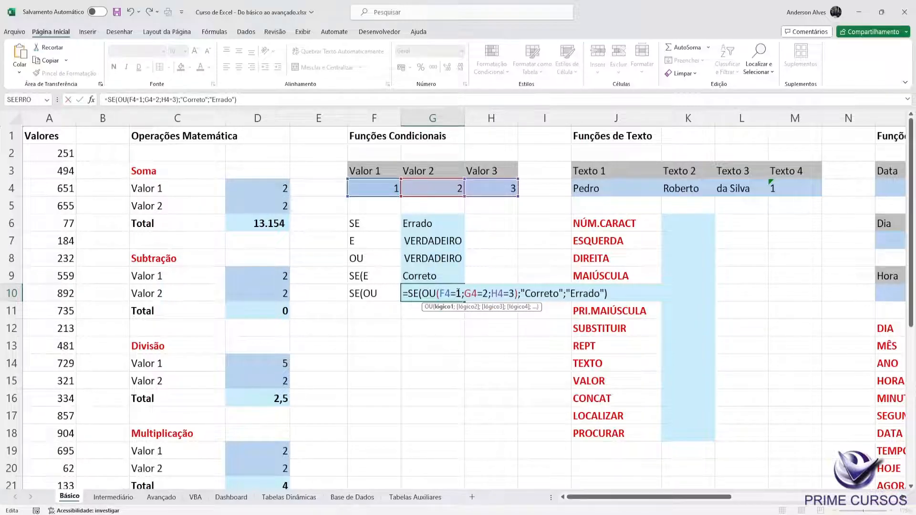
pyautogui.click(482, 292)
pyautogui.click(501, 292)
pyautogui.press('Return')
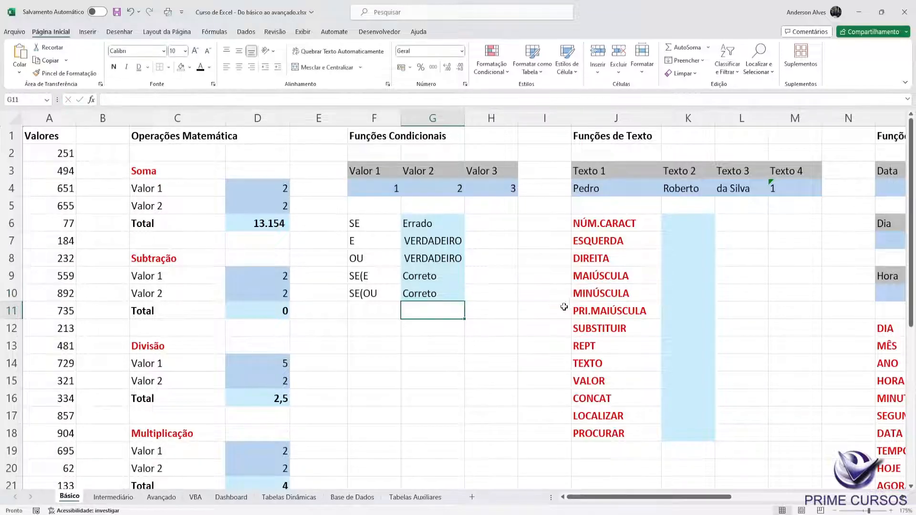
# Step: Set Valor 2 in G4 to 5 and check the SE(OU formula in G10
pyautogui.press('Up')
pyautogui.click(434, 190)
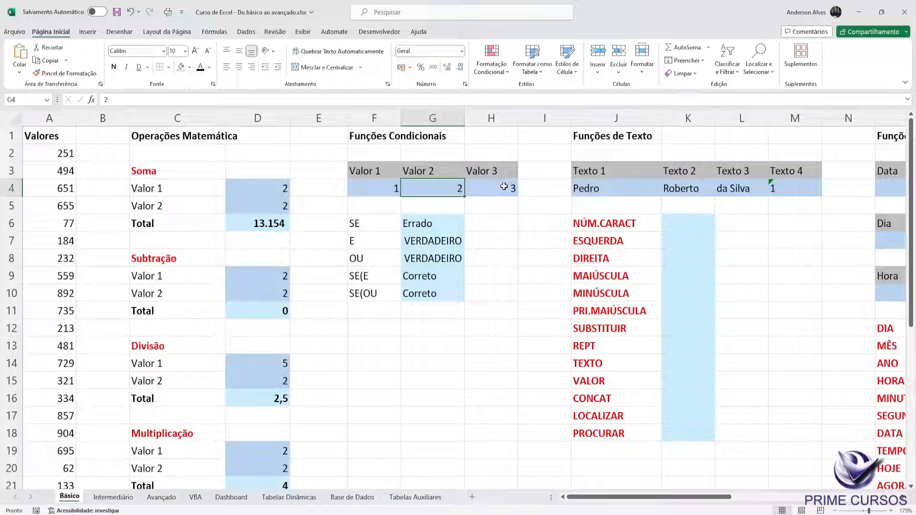
pyautogui.write('5')
pyautogui.press('Return')
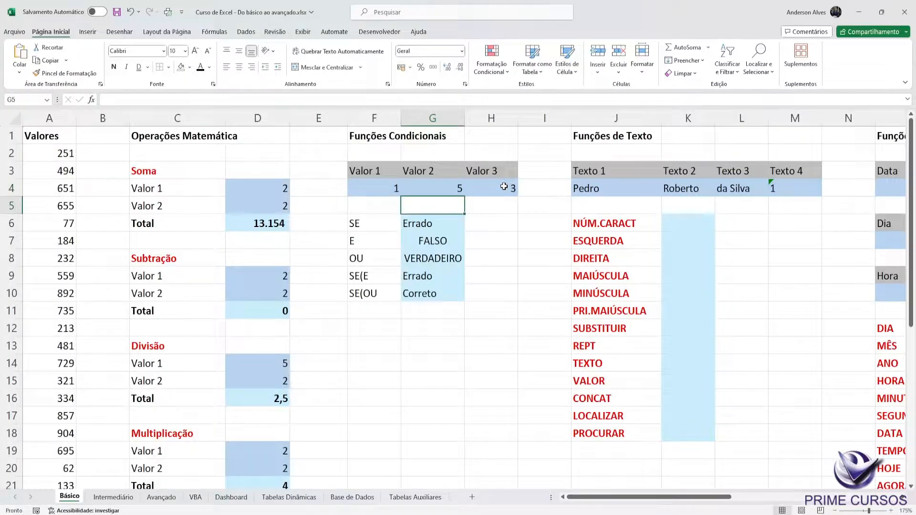
pyautogui.click(416, 292)
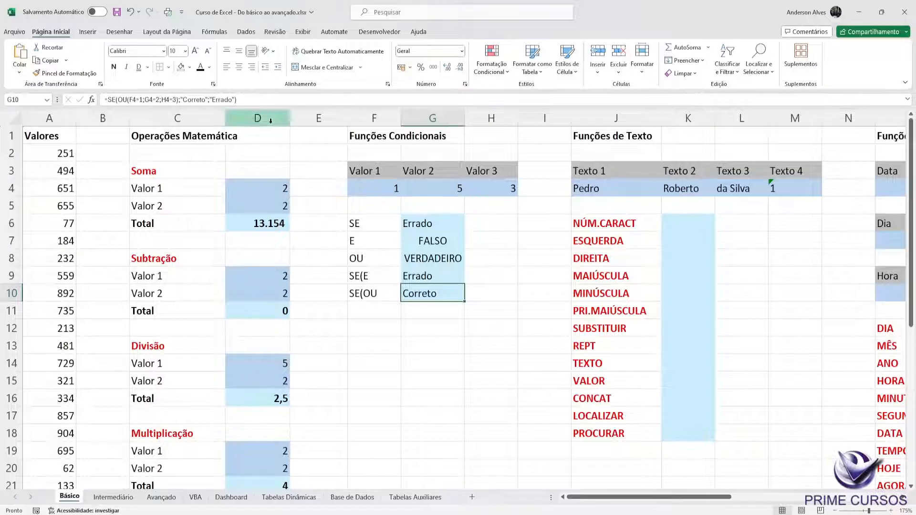
pyautogui.press('F2')
pyautogui.press('Escape')
pyautogui.doubleClick(435, 292)
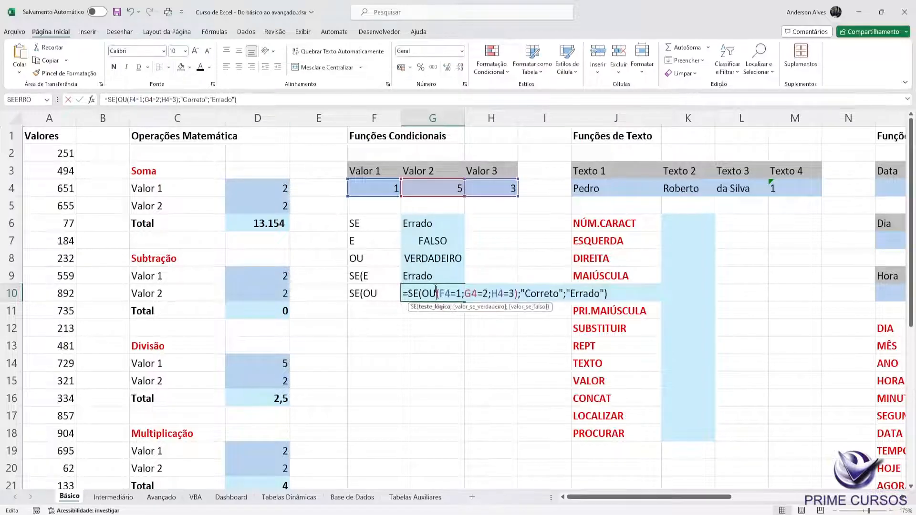
pyautogui.press('Escape')
# Step: Set Valor 3 in H4 to 6 and check the SE(OU cell G10
pyautogui.click(501, 187)
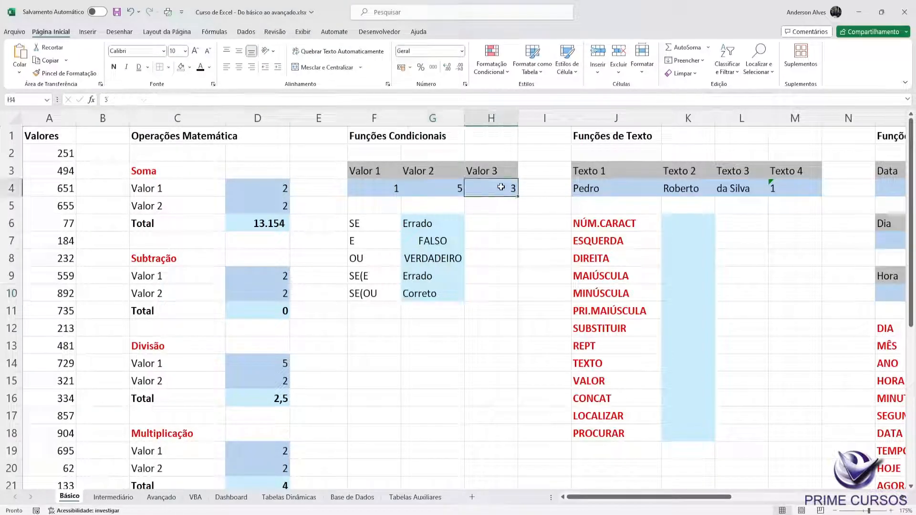
pyautogui.write('6')
pyautogui.press('Return')
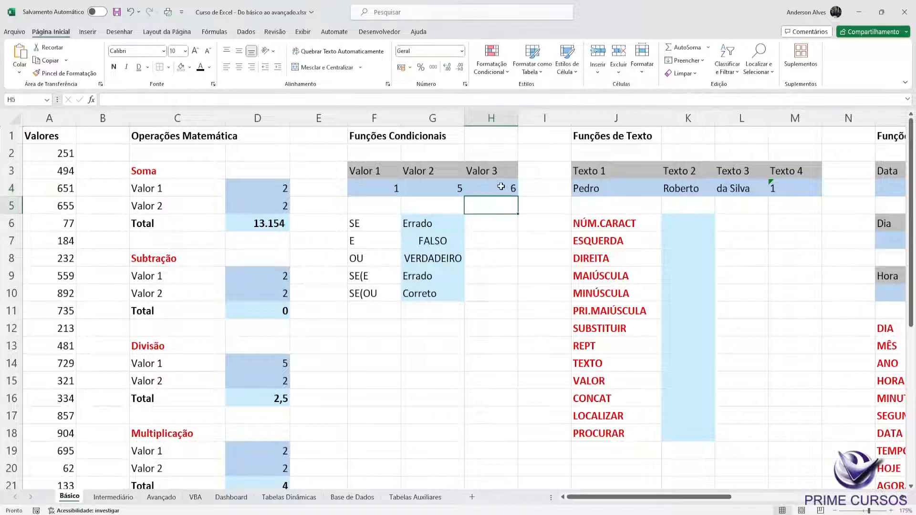
pyautogui.click(421, 292)
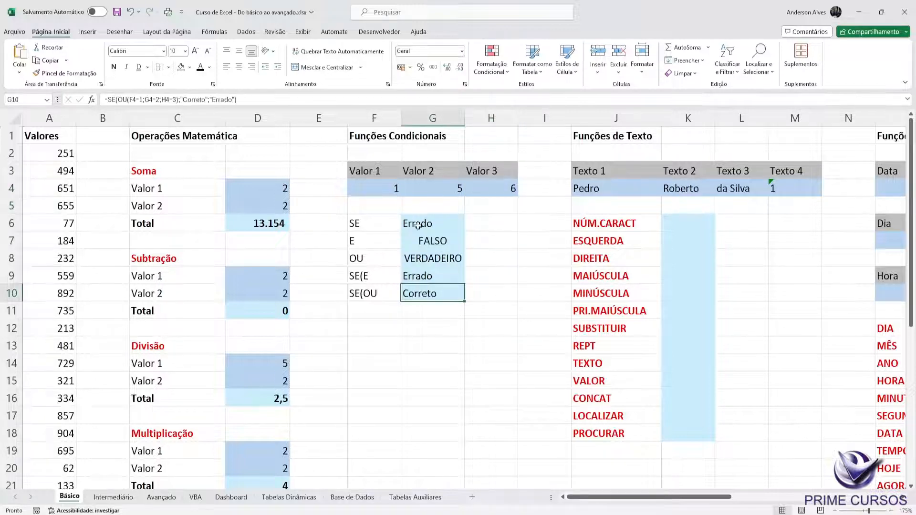
# Step: Set Valor 1 in F4 to 7 and examine the OU conditions in G10's formula
pyautogui.click(387, 186)
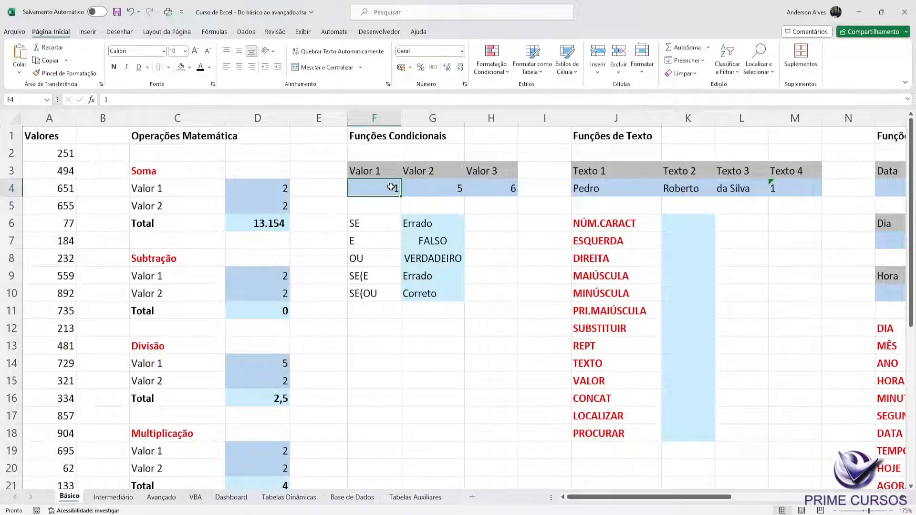
pyautogui.write('7')
pyautogui.press('Return')
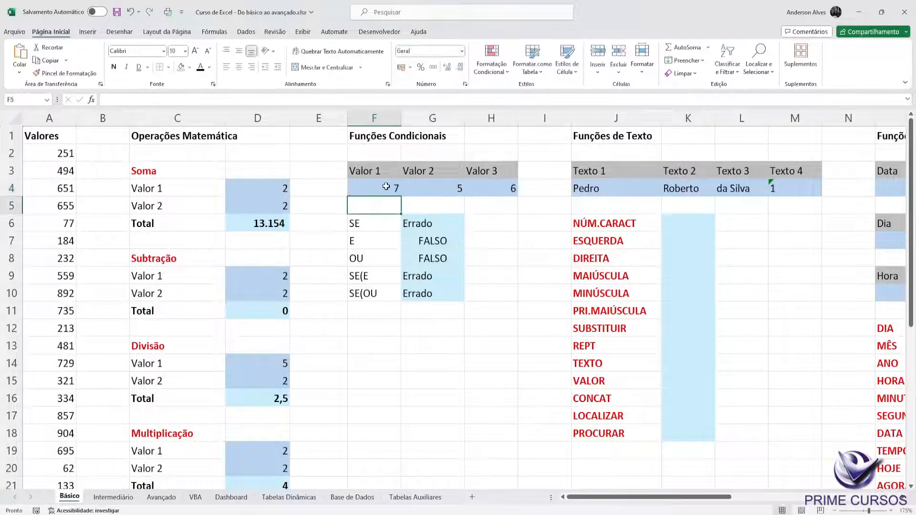
pyautogui.doubleClick(443, 294)
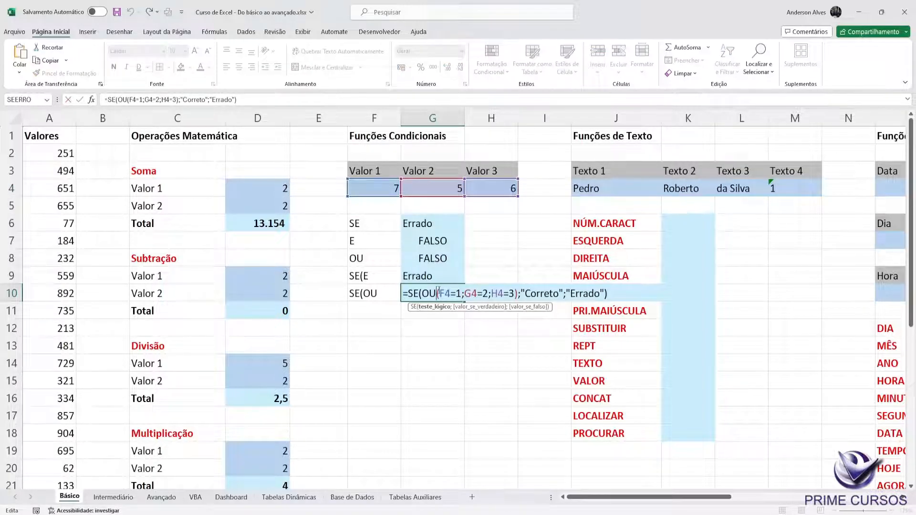
pyautogui.moveTo(438, 293); pyautogui.dragTo(514, 292)
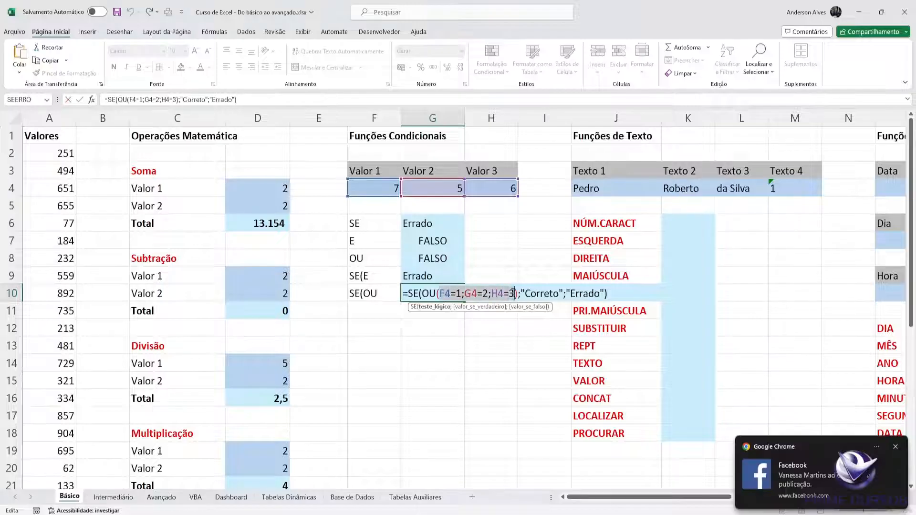
pyautogui.click(896, 447)
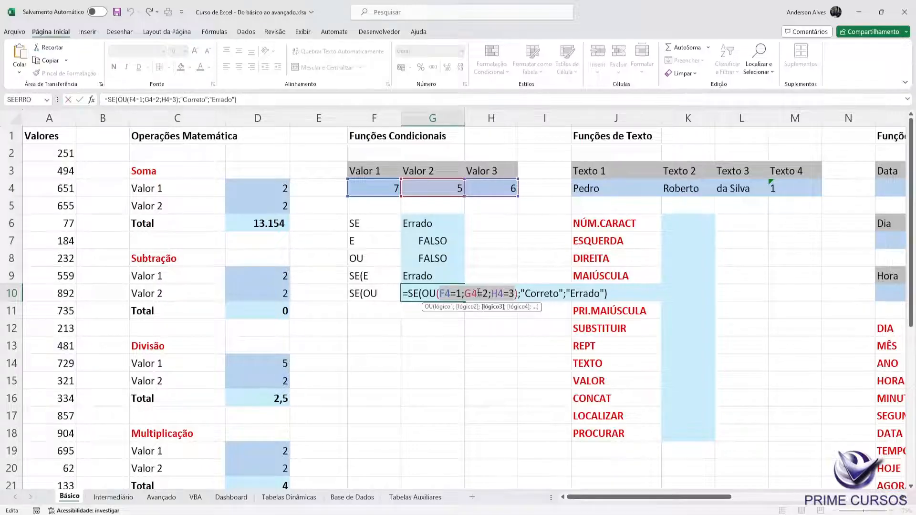
# Step: Set Valor 1 in F4 to 1
pyautogui.click(391, 189)
pyautogui.write('1')
pyautogui.click(445, 188)
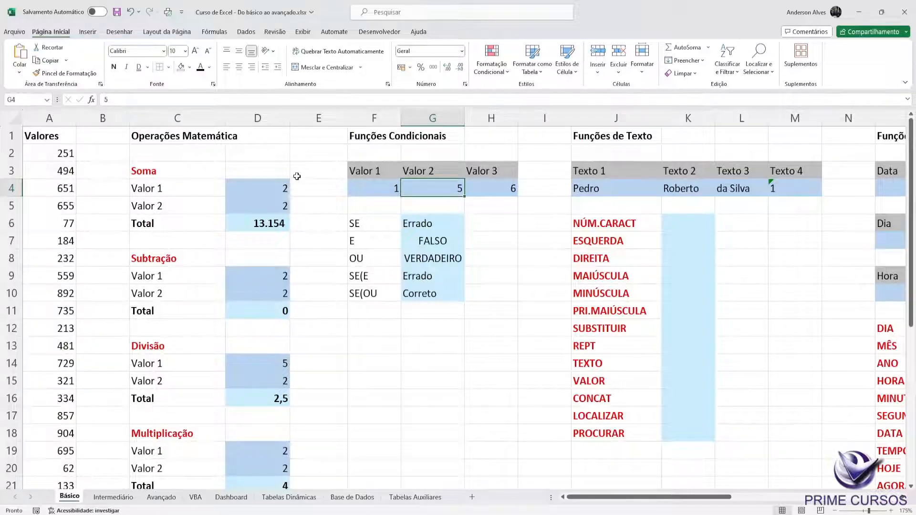
pyautogui.click(353, 170)
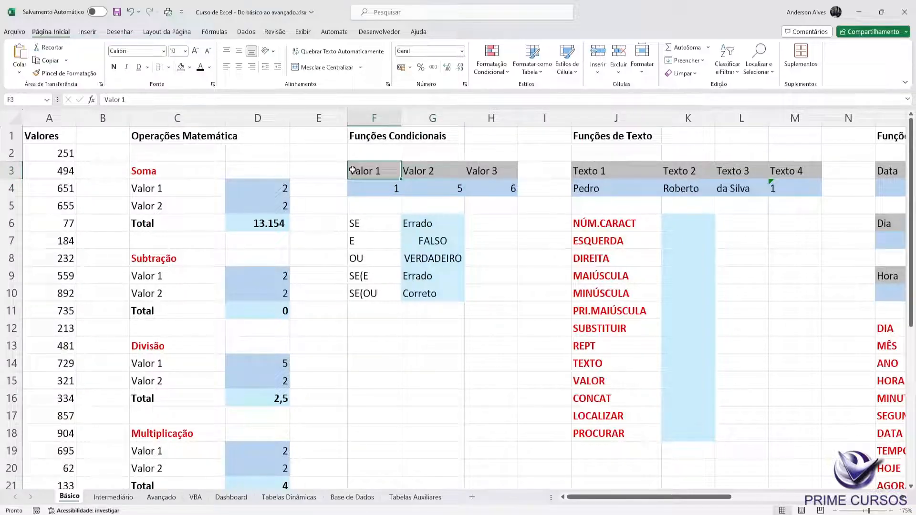